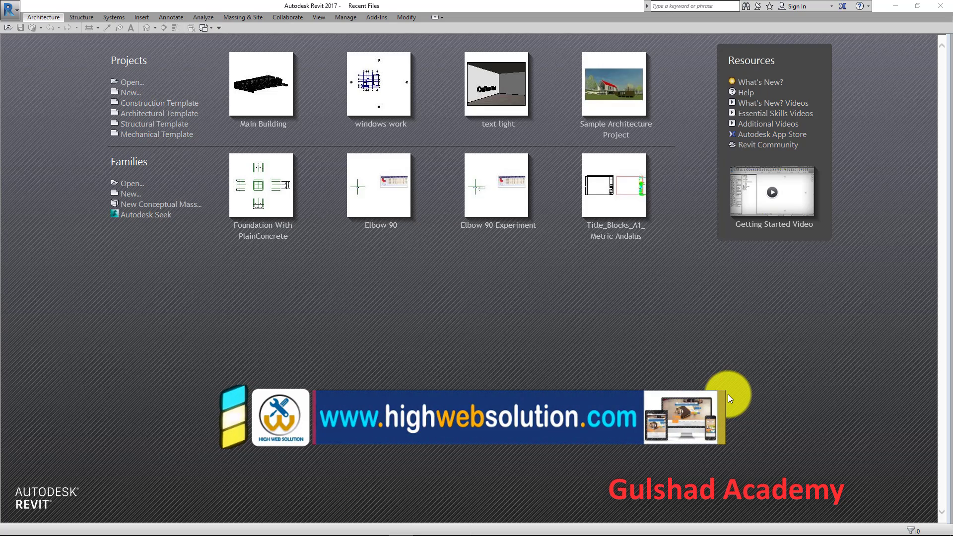
Step: Create a new family from the Metric Generic Model template
left_click(128, 194)
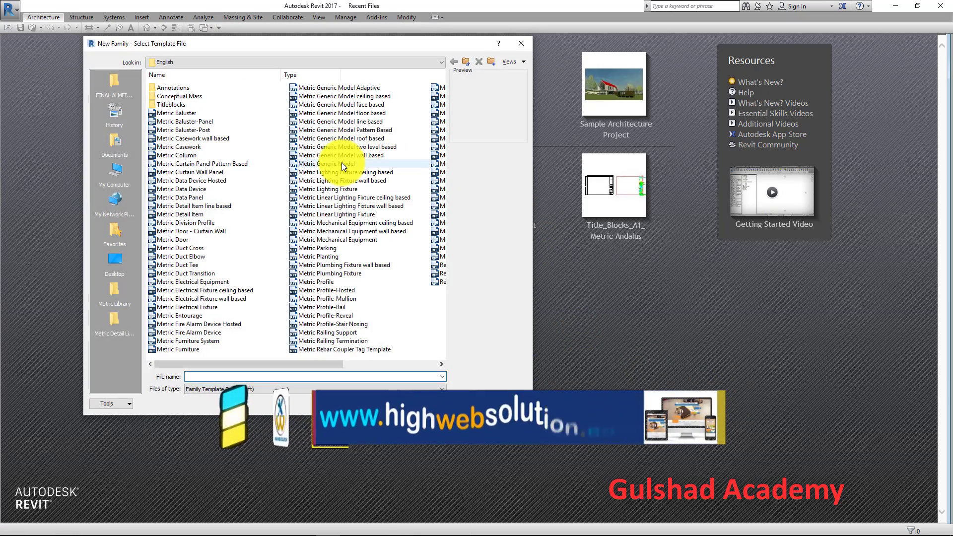
double_click(342, 163)
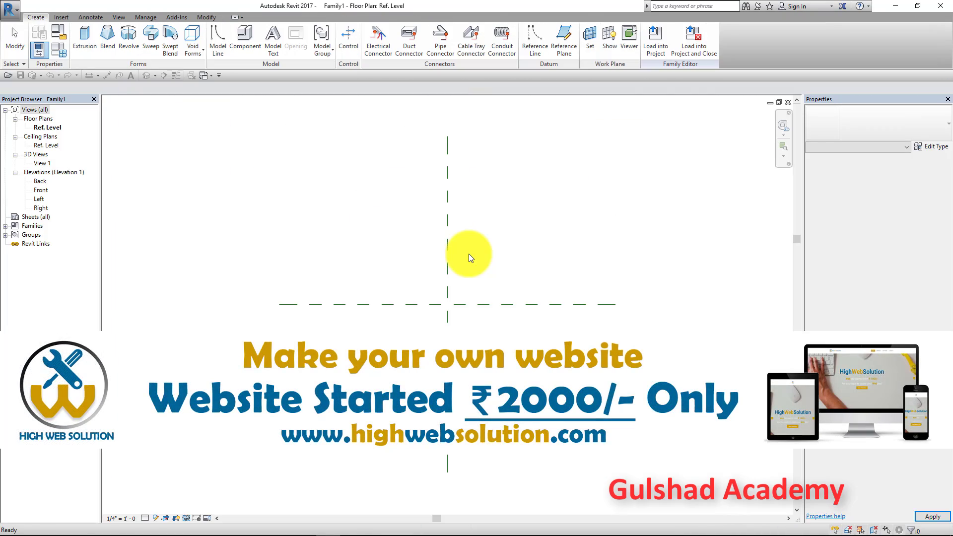
Step: Draw a horizontal reference plane about 400 mm above the centre and a vertical one about 480 mm left of it
left_click(572, 39)
left_click(250, 271)
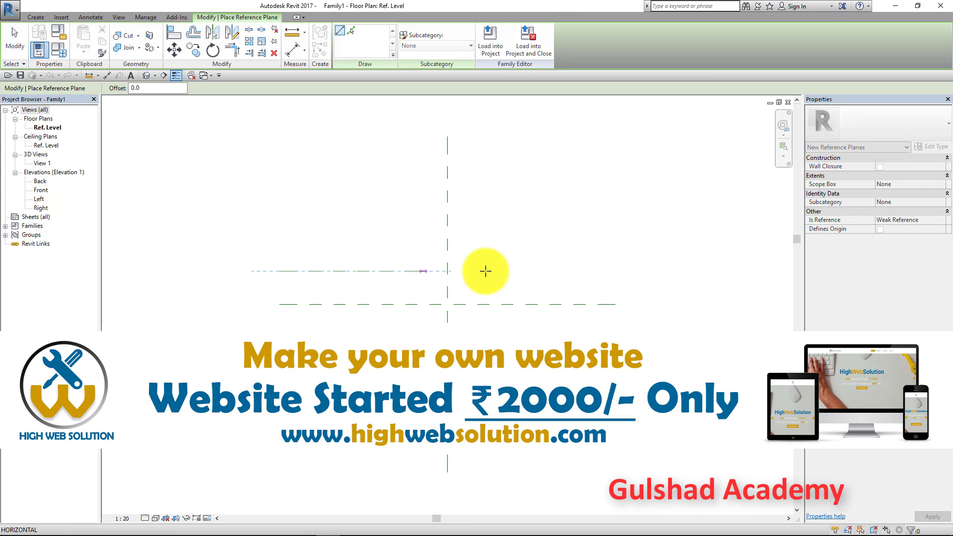
left_click(616, 271)
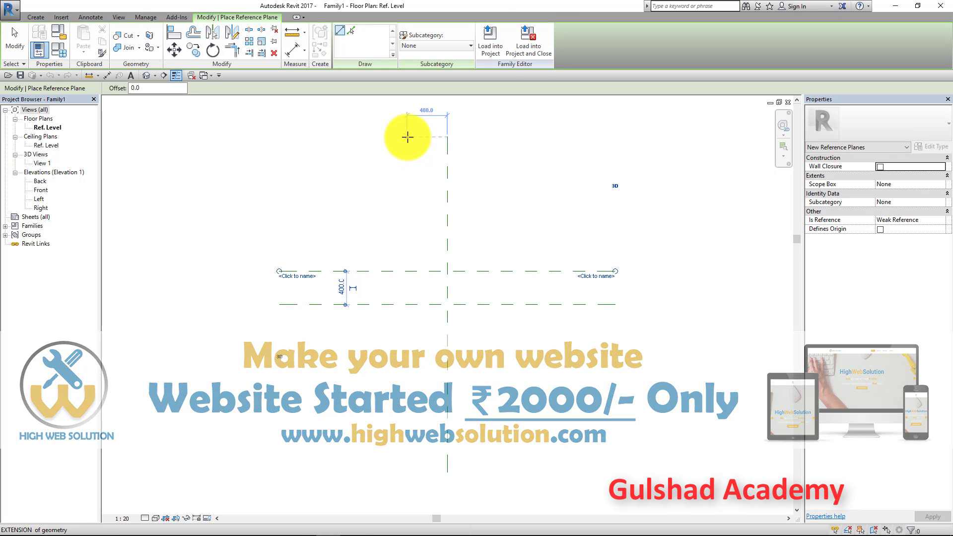
left_click(407, 137)
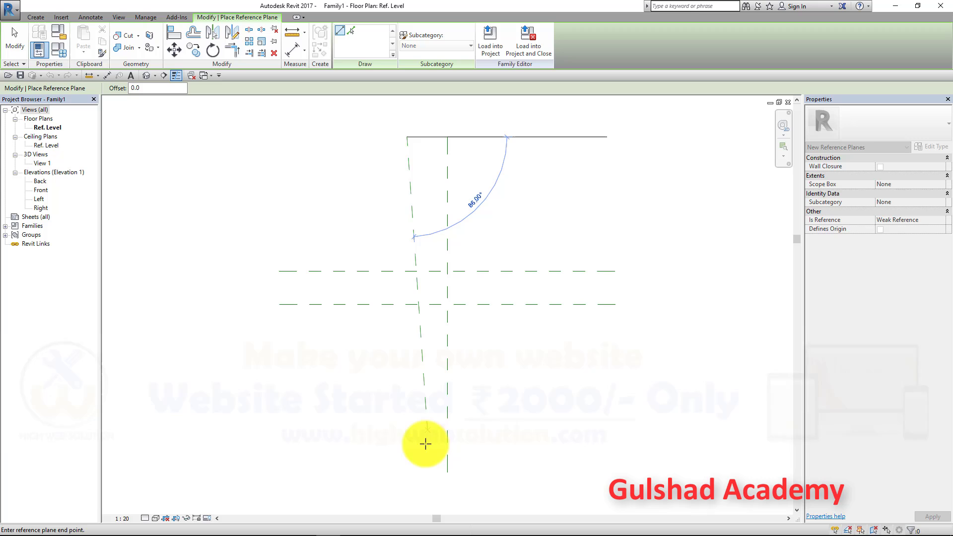
left_click(411, 474)
key("Escape")
Step: Mirror the new horizontal and vertical reference planes about the corresponding centre planes, keeping the originals
left_click(412, 272)
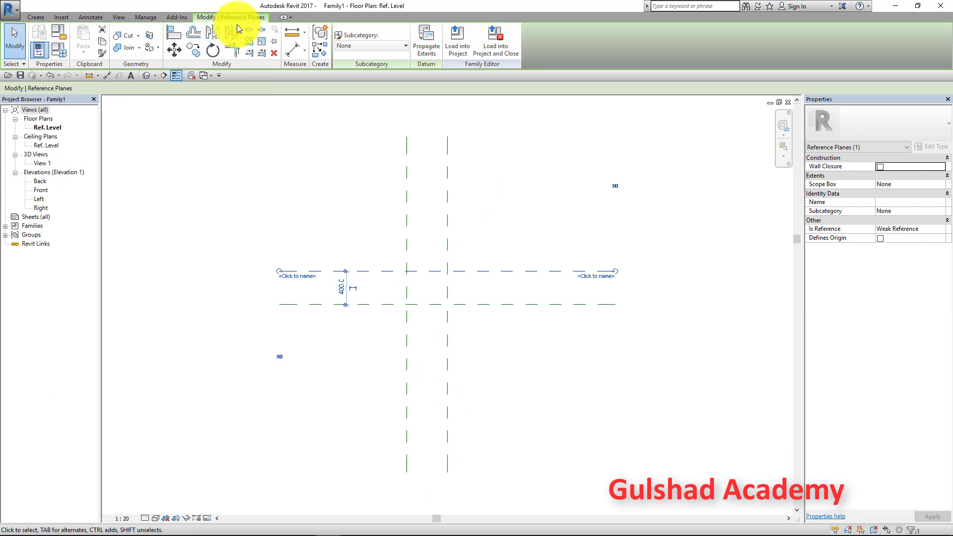
left_click(213, 32)
left_click(487, 305)
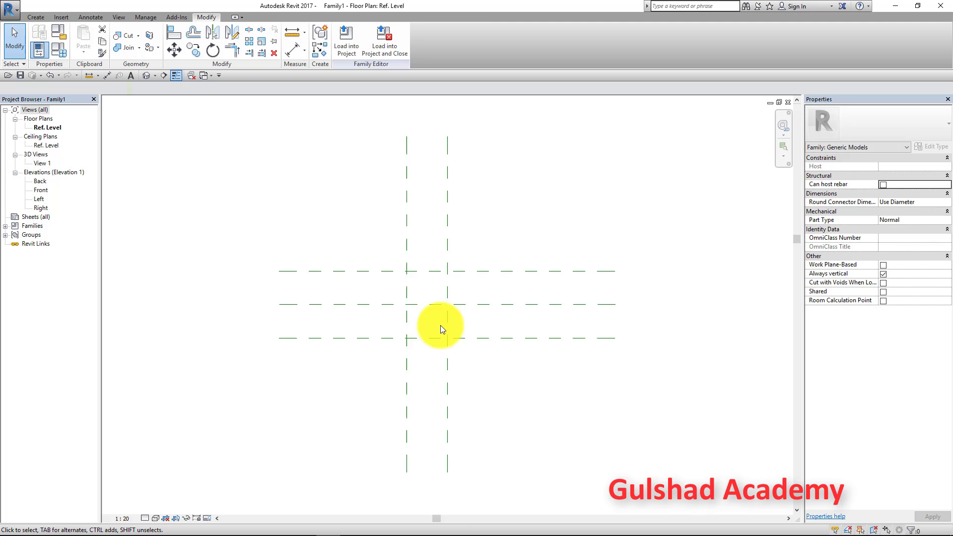
left_click(407, 367)
left_click(212, 32)
left_click(448, 195)
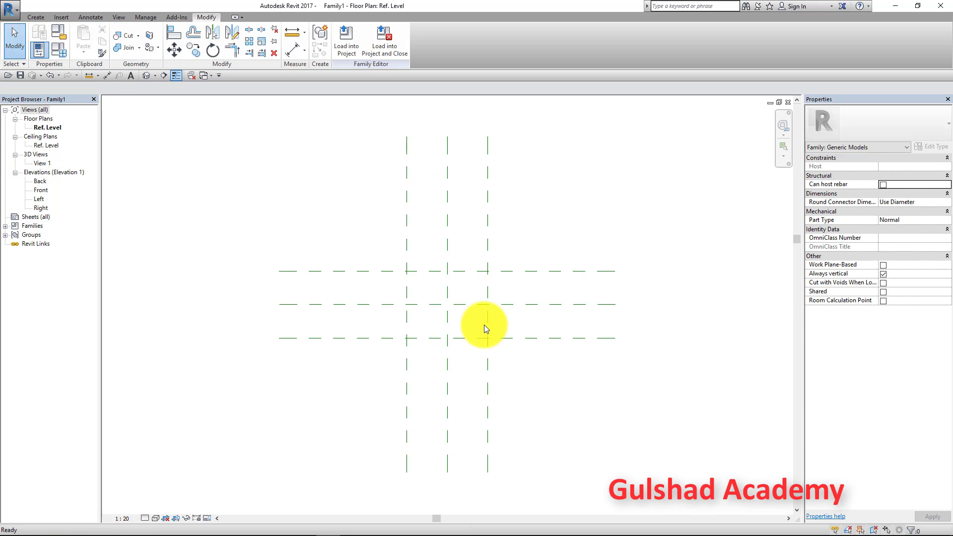
Step: Add an aligned dimension across the three vertical reference planes and set its segments equal (EQ)
scroll(419, 323, "up", 3)
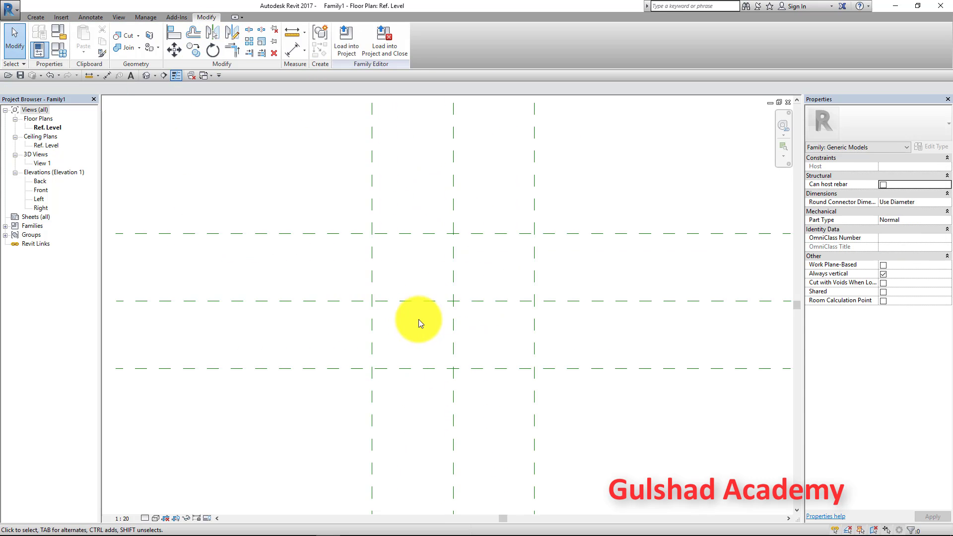
left_click(294, 51)
left_click(494, 183)
left_click(588, 179)
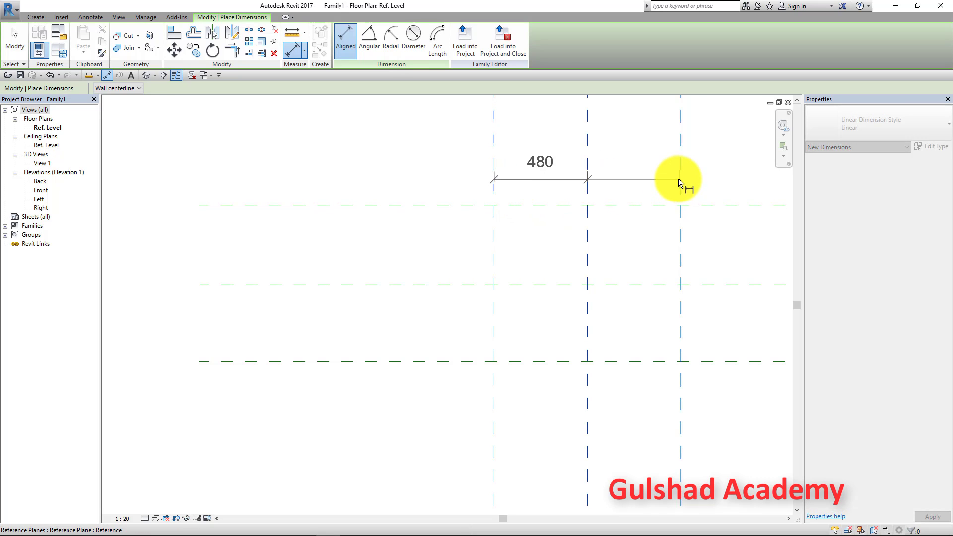
left_click(679, 180)
left_click(678, 177)
left_click(586, 127)
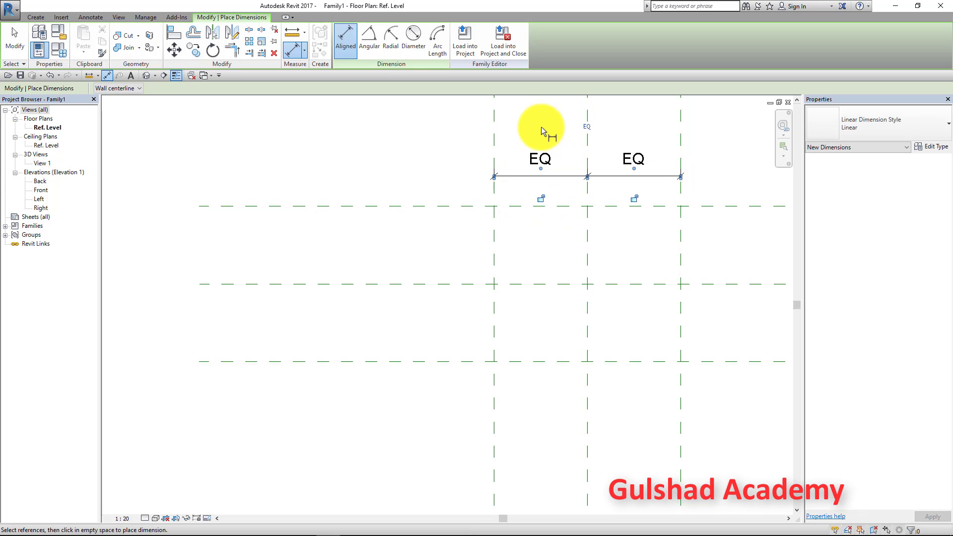
Step: Dimension the overall distance between the two outer vertical reference planes, above the EQ dimension
left_click(495, 126)
left_click(680, 137)
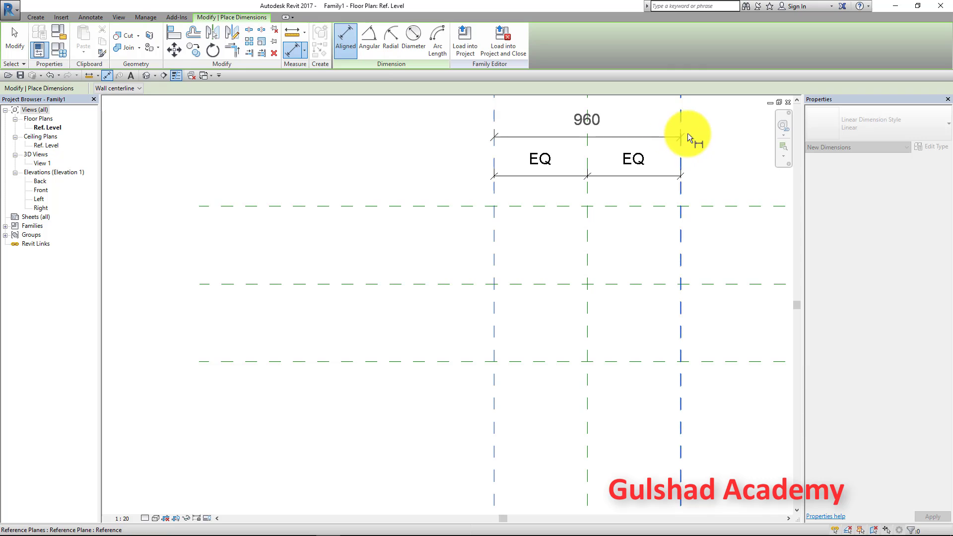
left_click(687, 132)
Step: Add an aligned dimension across the three horizontal reference planes and set its segments equal (EQ)
left_click(723, 206)
left_click(703, 284)
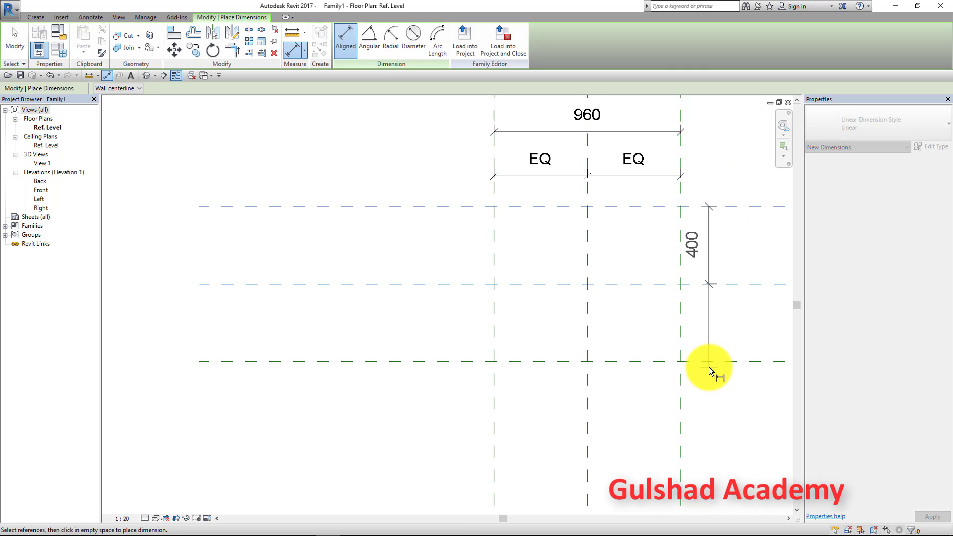
left_click(710, 363)
left_click(720, 383)
left_click(767, 283)
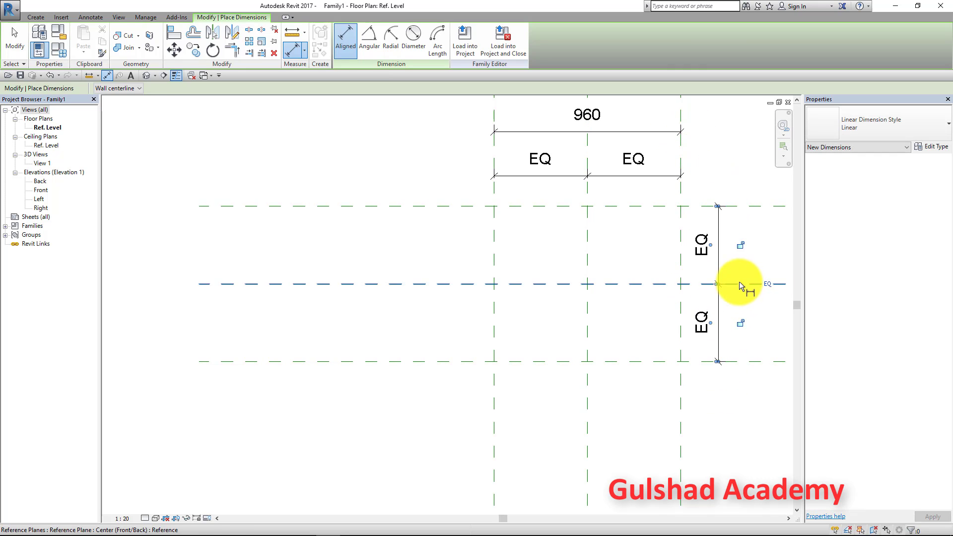
Step: Dimension the overall distance between the two outer horizontal reference planes and leave the dimension command
middle_click_drag(792, 209, 753, 230)
left_click(752, 230)
left_click(715, 382)
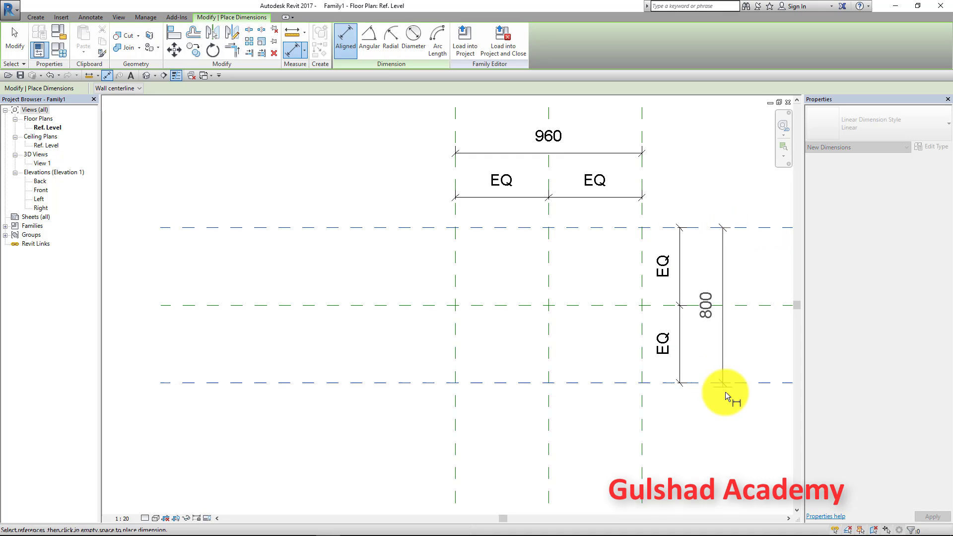
key("Escape")
key("Escape")
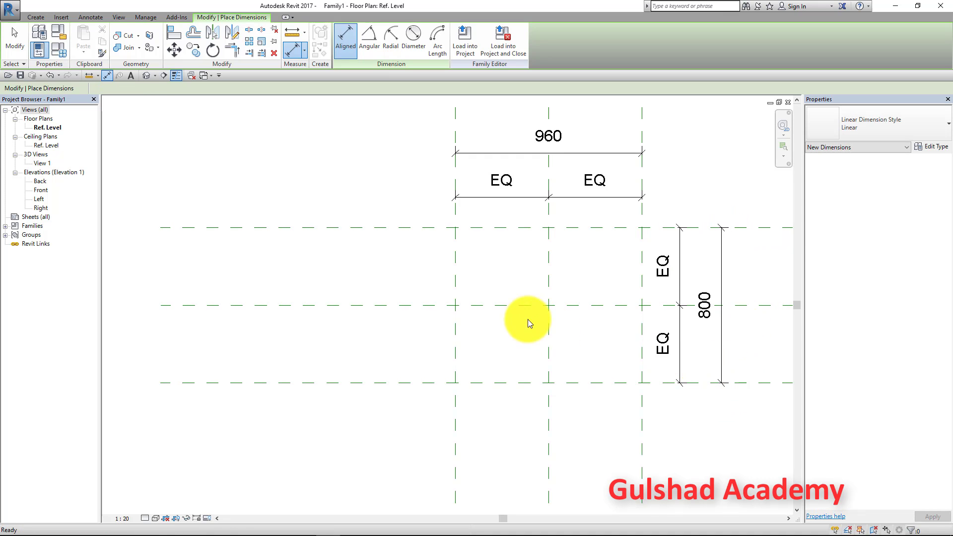
Step: Label the overall dimension between the outer vertical planes with a new family type parameter named w
middle_click_drag(501, 300, 519, 326)
left_click(610, 180)
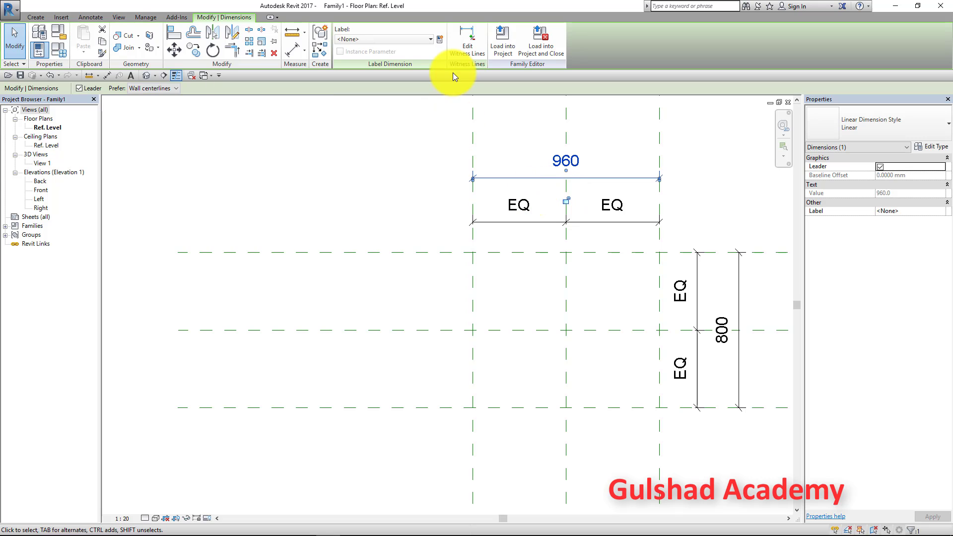
left_click(440, 39)
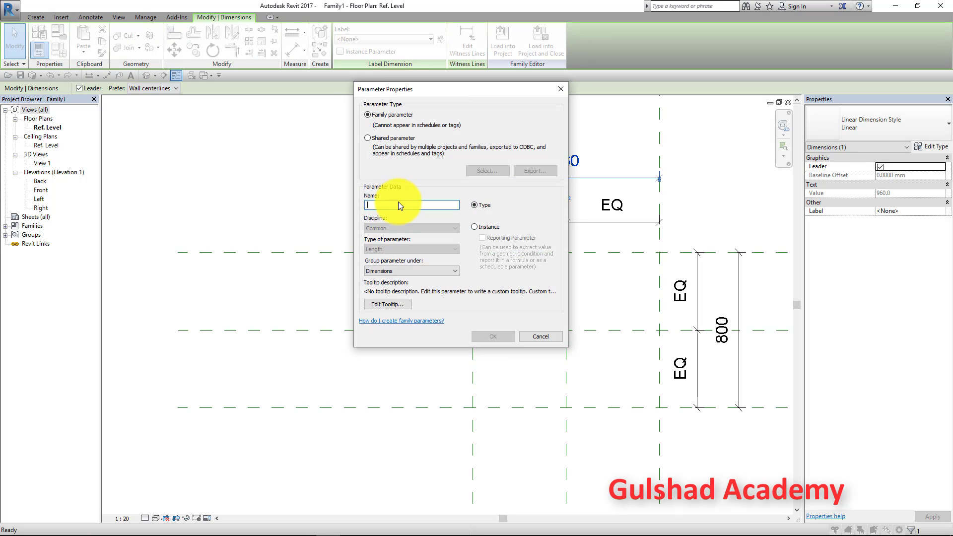
type("w")
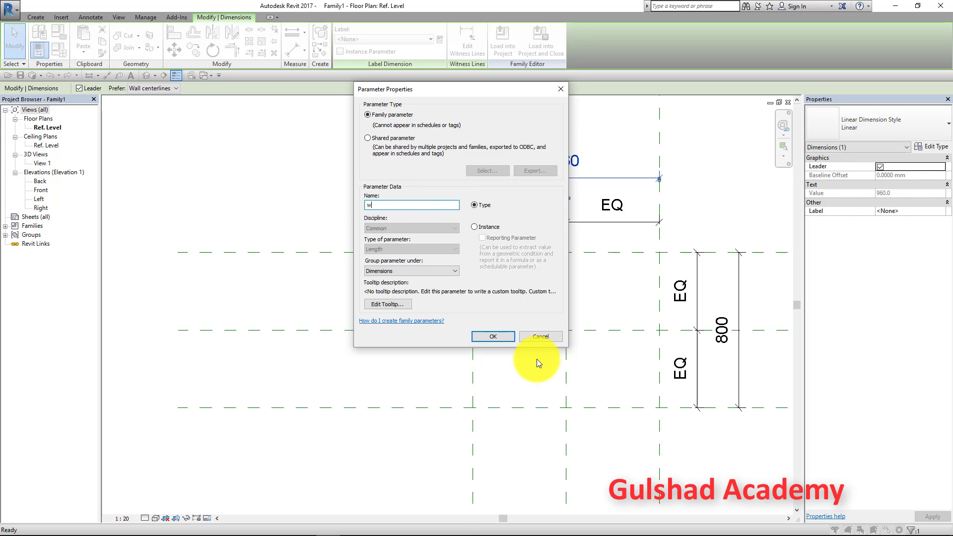
left_click(500, 333)
Step: Label the overall dimension between the outer horizontal planes with a new family type parameter named h
left_click(740, 303)
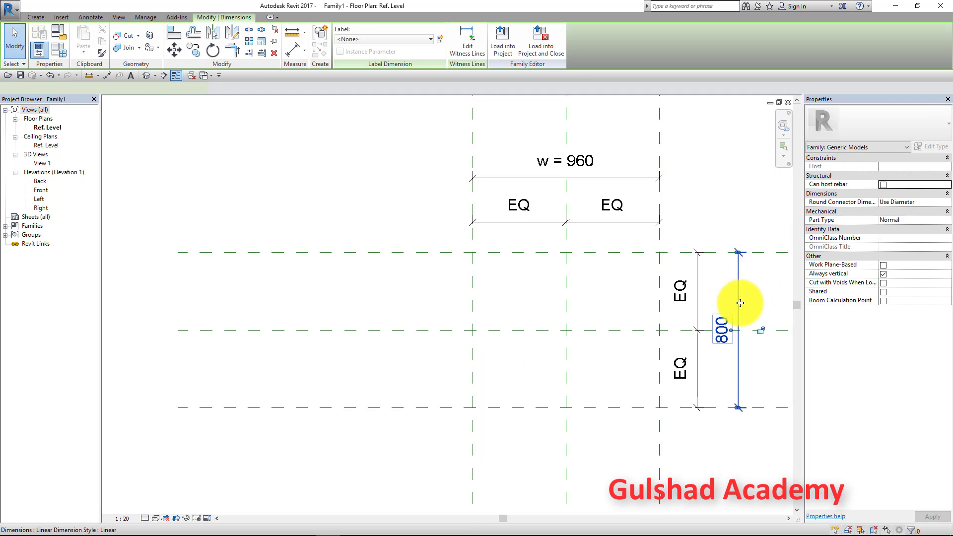
left_click(440, 40)
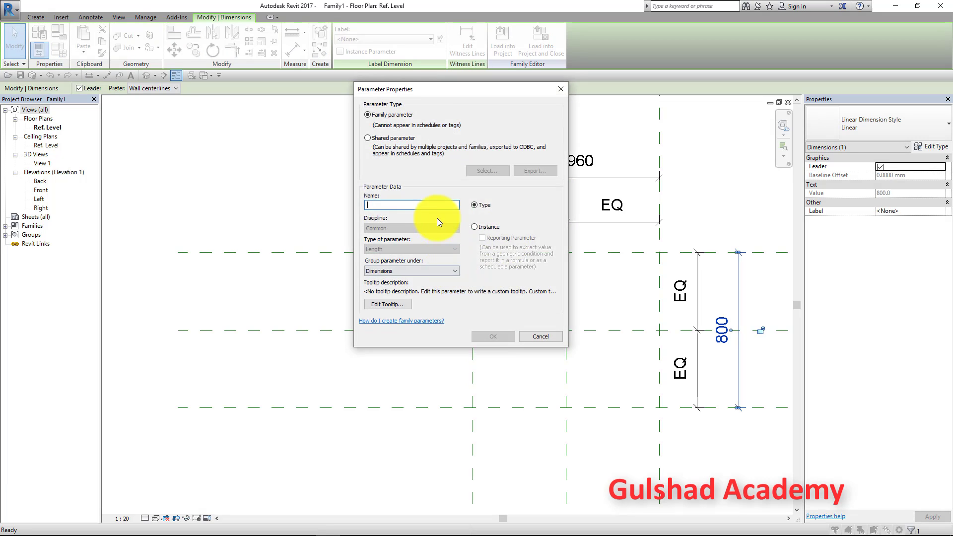
type("h")
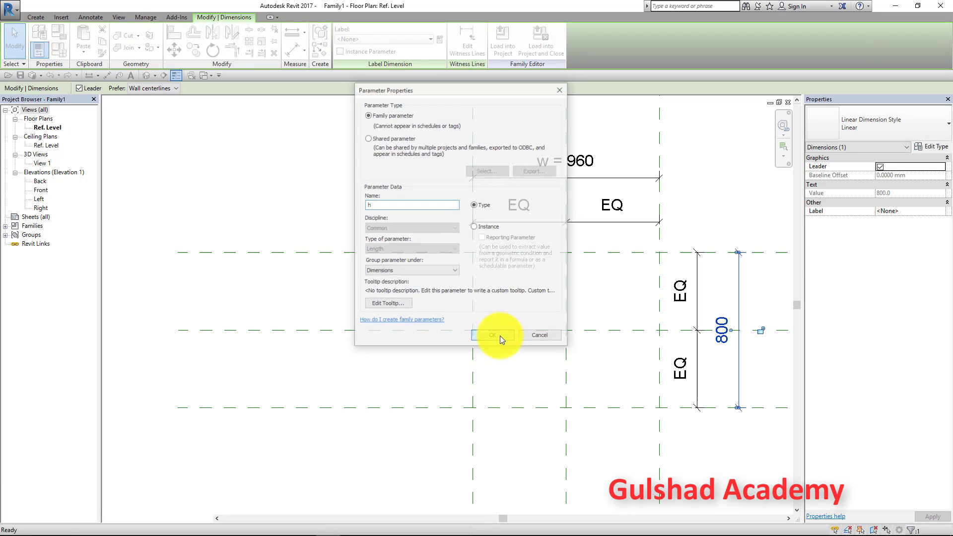
left_click(498, 336)
left_click(719, 182)
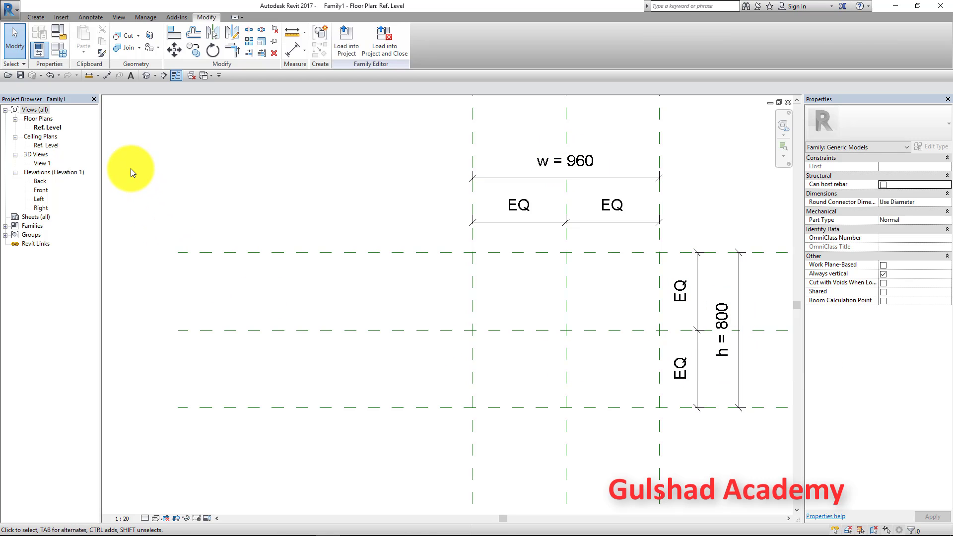
Step: Flex the family by setting h to 1000 and w to 1200 in the family types and applying the values
left_click(58, 50)
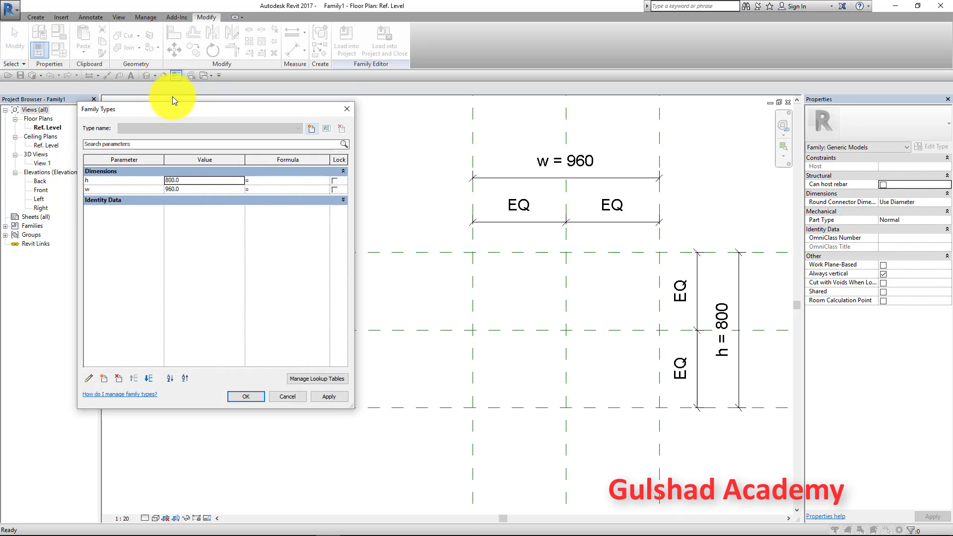
left_click_drag(173, 108, 277, 139)
left_click(287, 208)
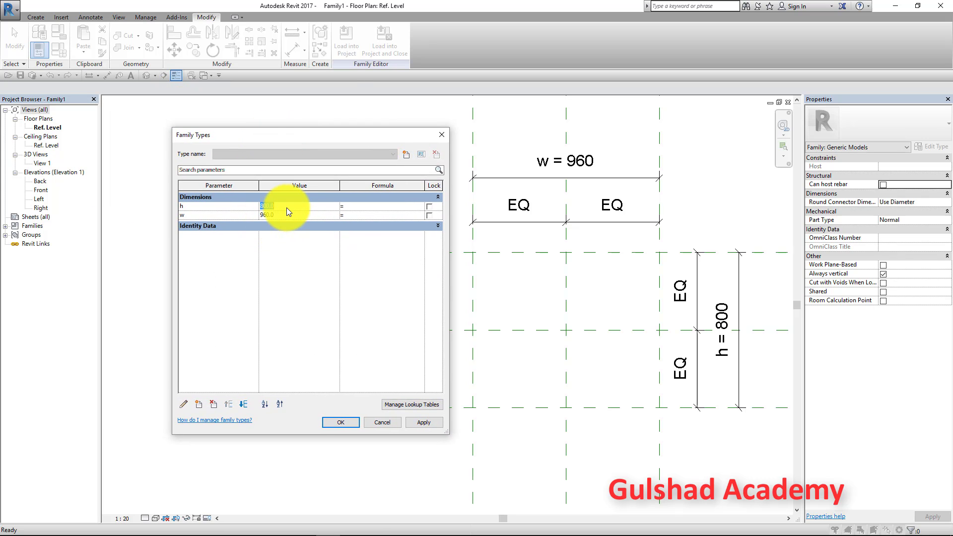
type("1000")
left_click(281, 215)
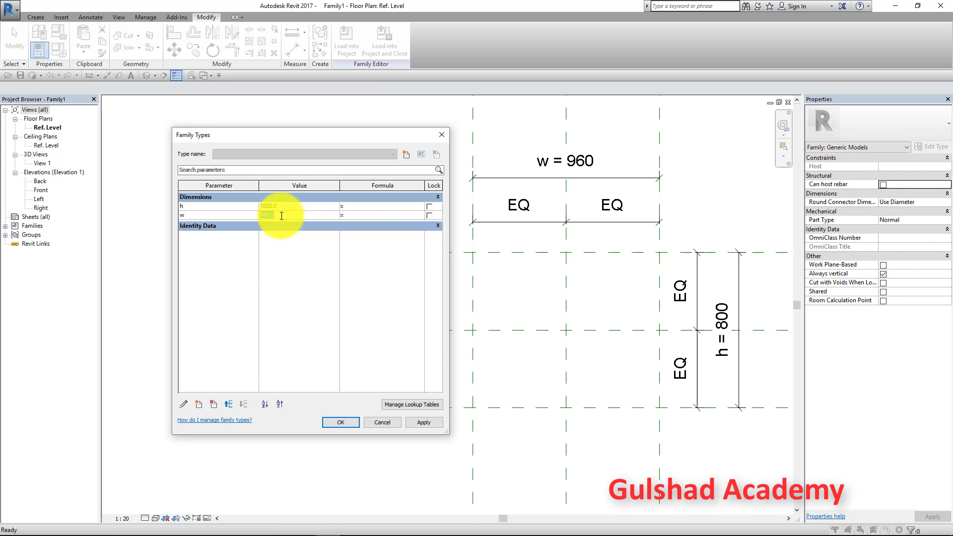
type("1200")
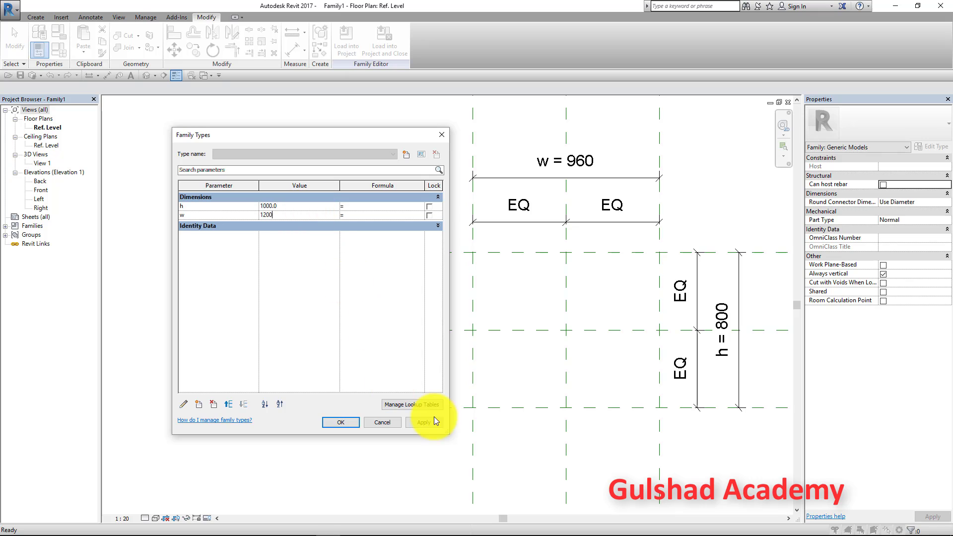
left_click(433, 421)
Step: Set h to 500 and w to 700 in the family types and apply the values
left_click(298, 207)
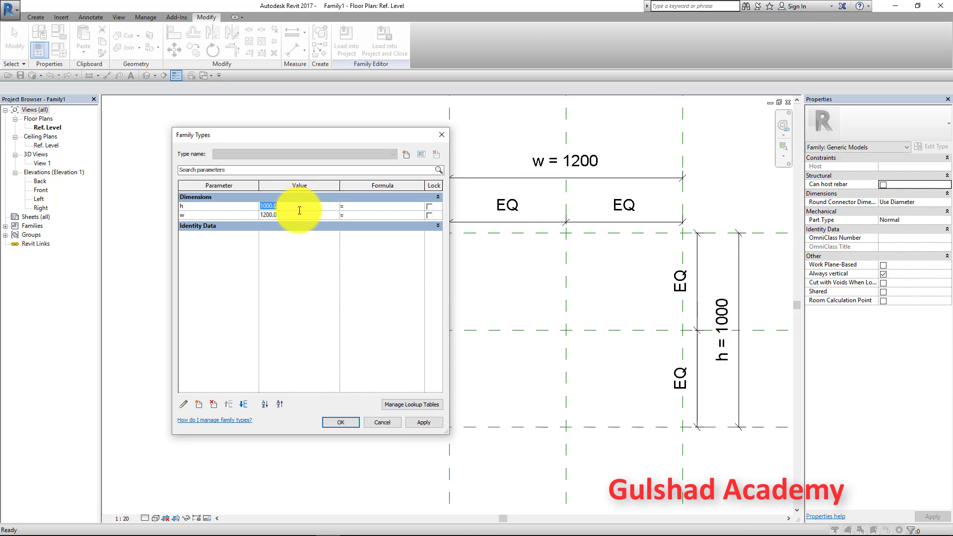
type("500")
left_click(295, 216)
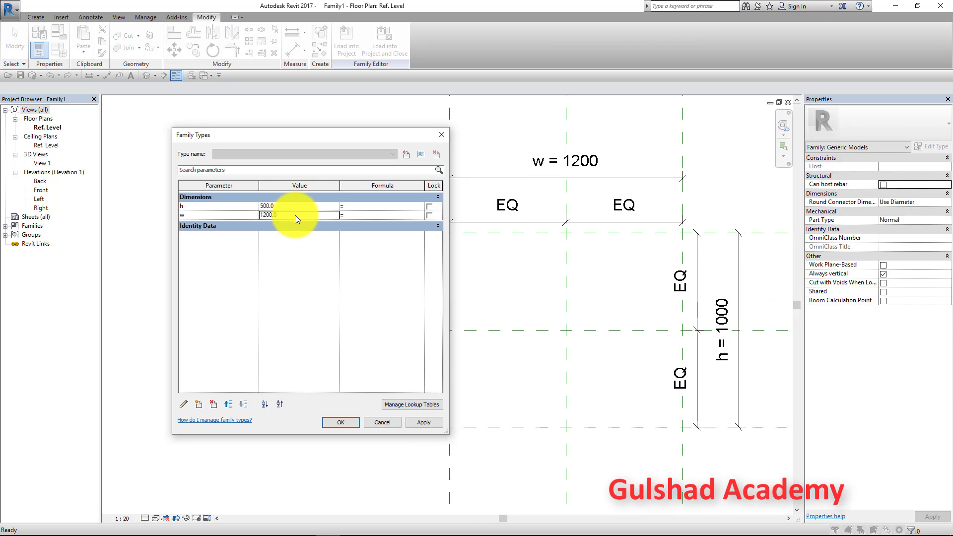
type("700")
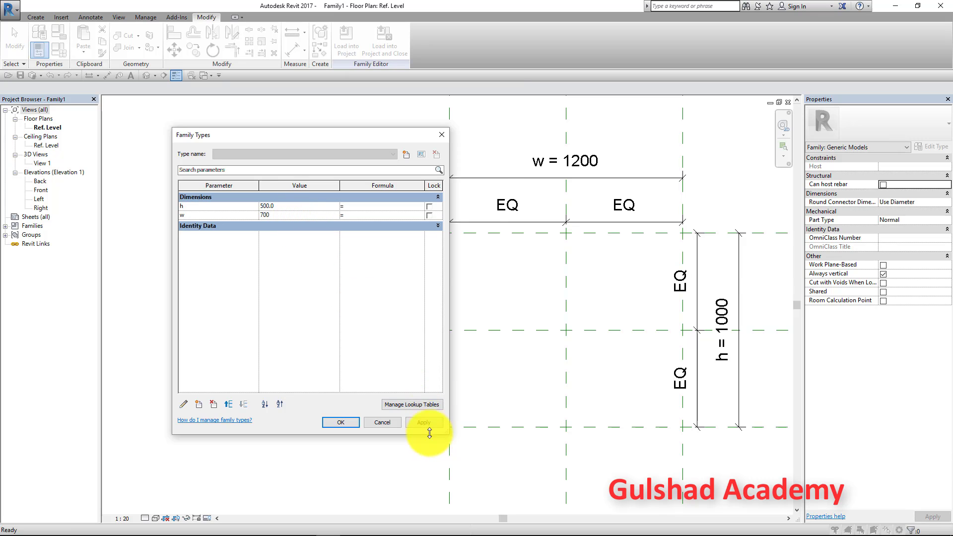
left_click(426, 423)
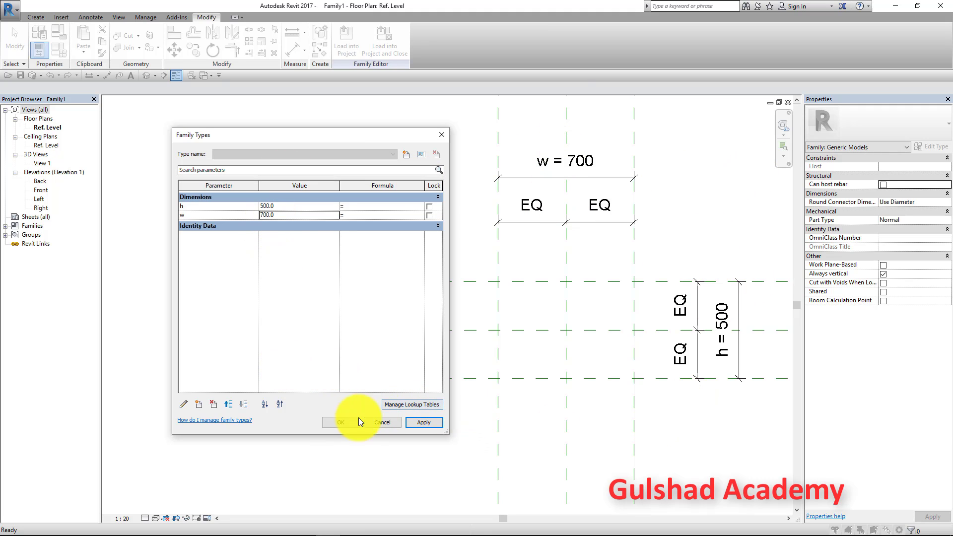
left_click(335, 427)
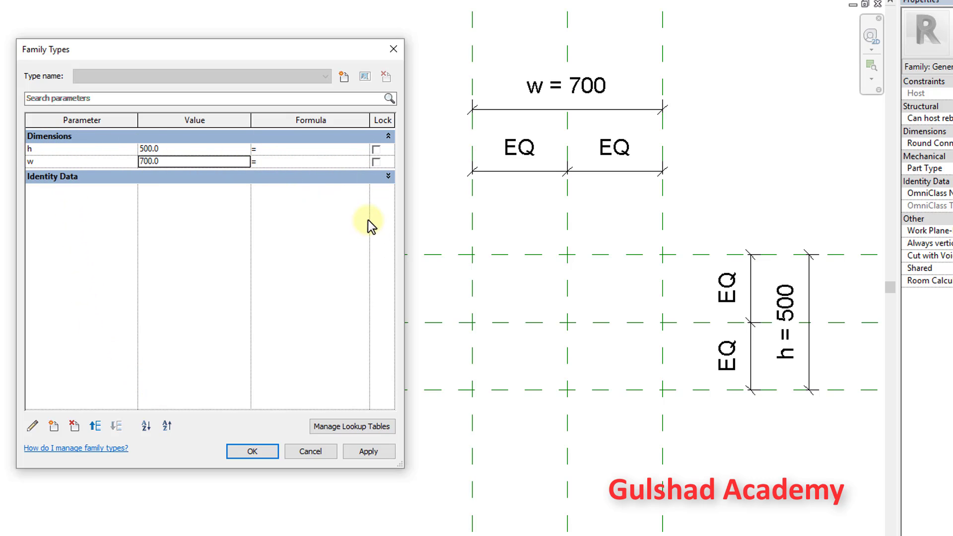
Step: Give the w parameter the formula h * 2 in the family types and apply it
left_click(282, 162)
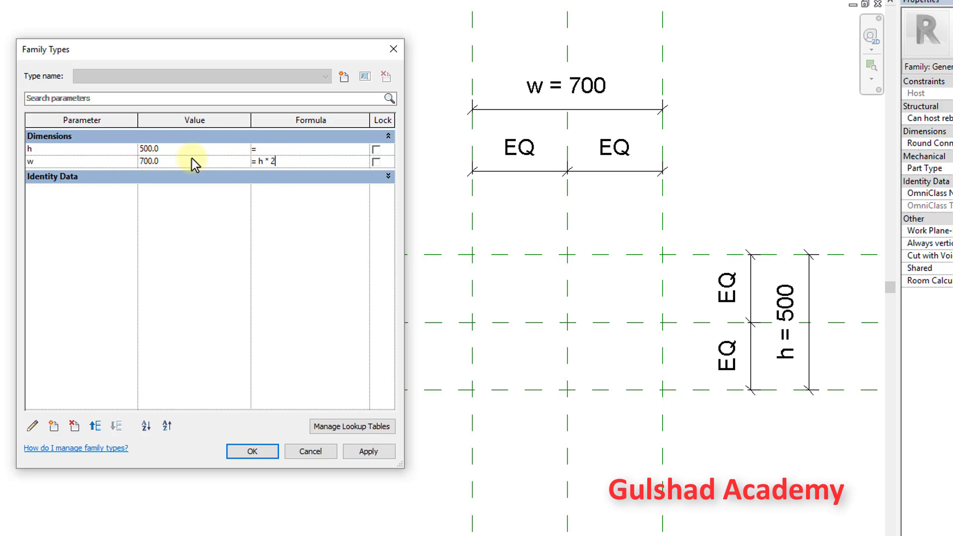
left_click(364, 453)
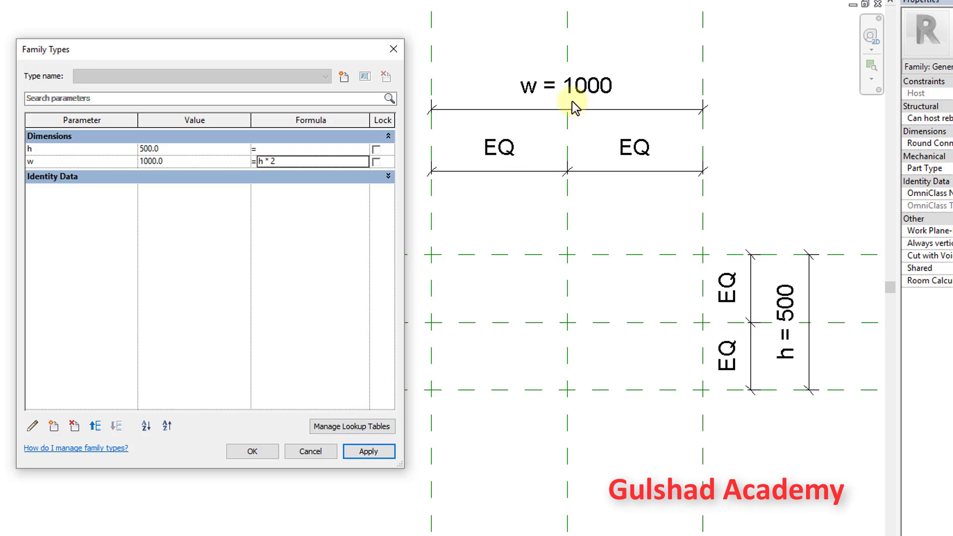
Step: Change the formula of the w parameter to h * 1.5 in the family types and apply it
left_click(270, 161)
double_click(323, 162)
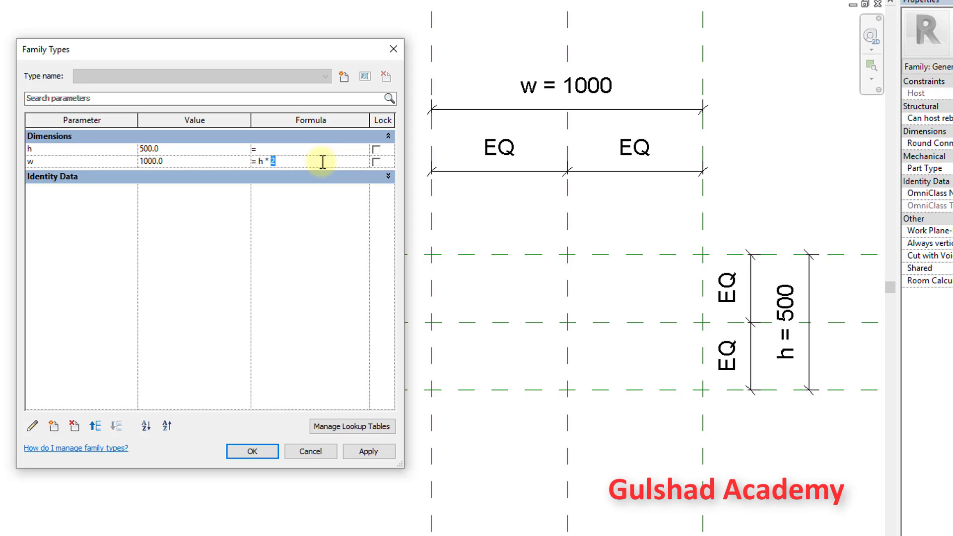
type("1.5")
left_click(354, 451)
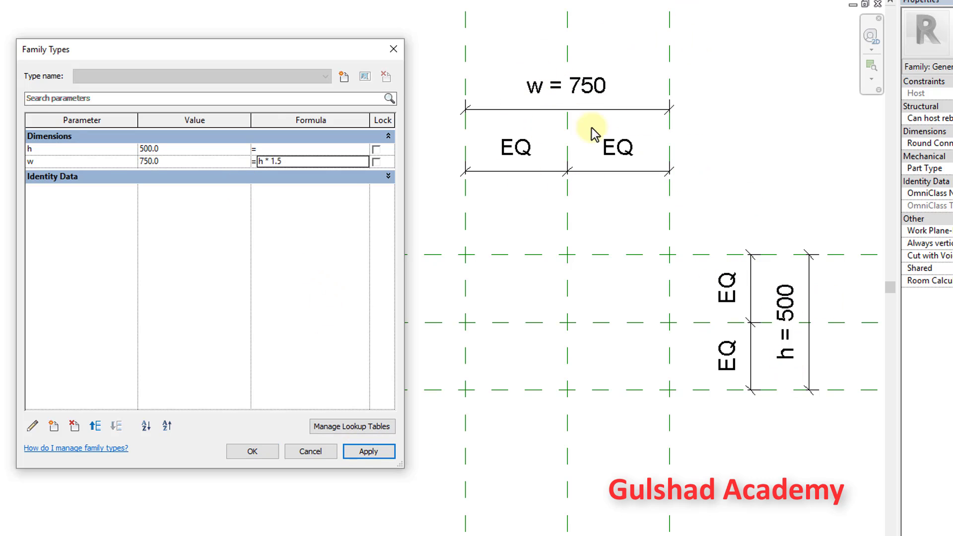
Step: Reduce the multiplier in the w formula so it reads h * 1 and apply the change
left_click(275, 162)
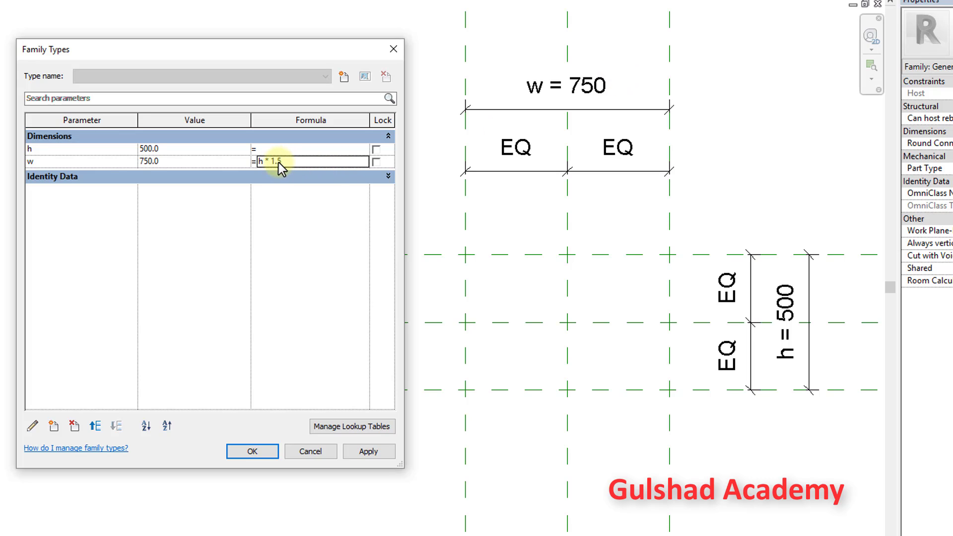
left_click_drag(278, 163, 302, 162)
key("BackSpace")
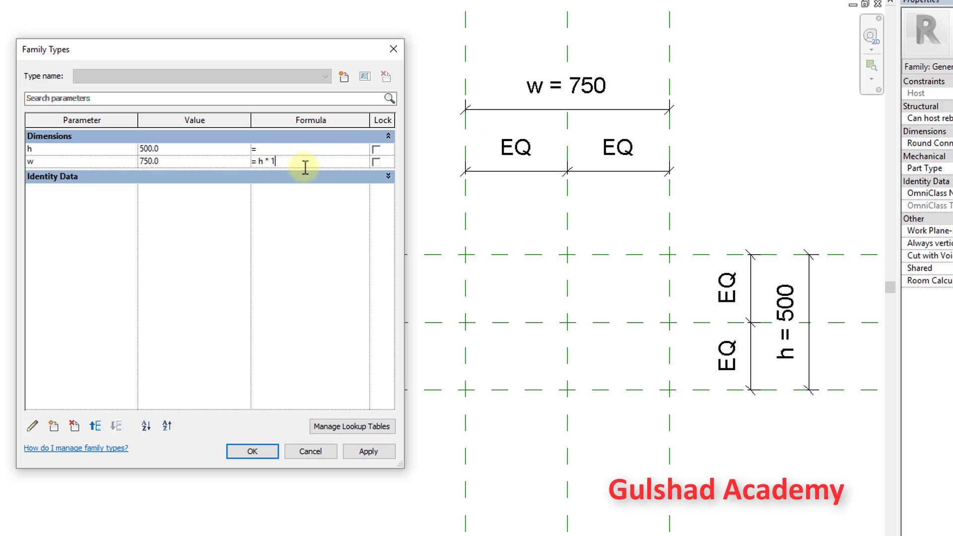
left_click(370, 451)
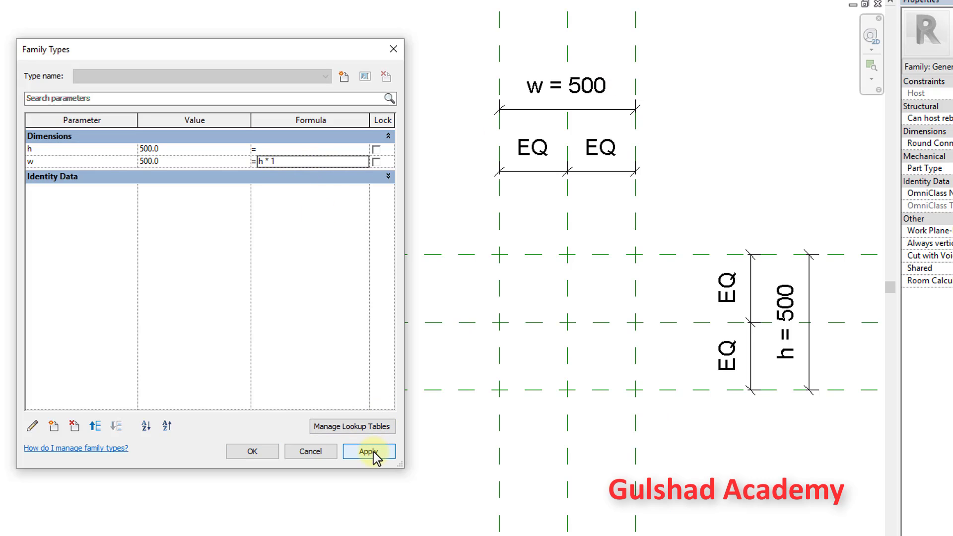
Step: Edit the w parameter's formula to h * 1.1 and apply it to the family
left_click(285, 165)
left_click(285, 164)
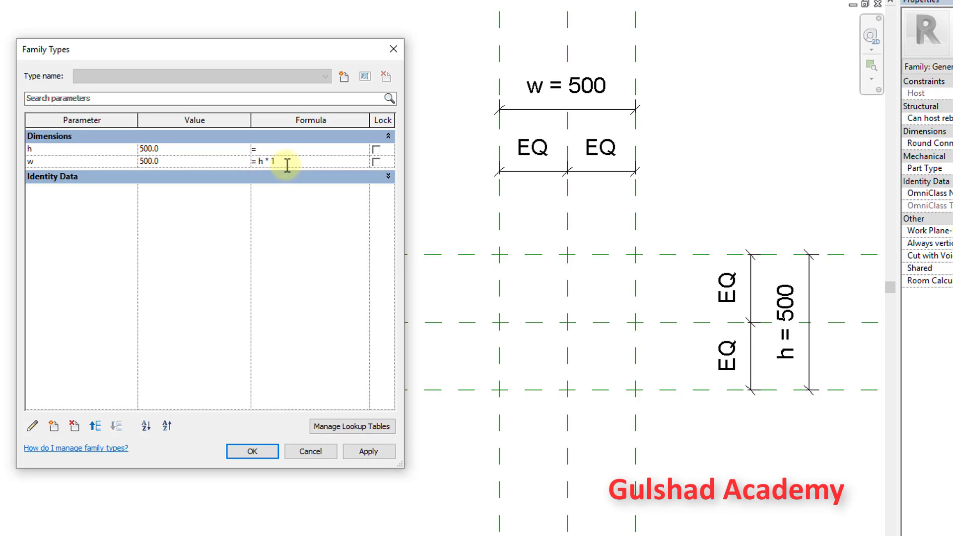
type(".1")
left_click(370, 454)
Step: Clear the formula of the w parameter in the family types
left_click(282, 164)
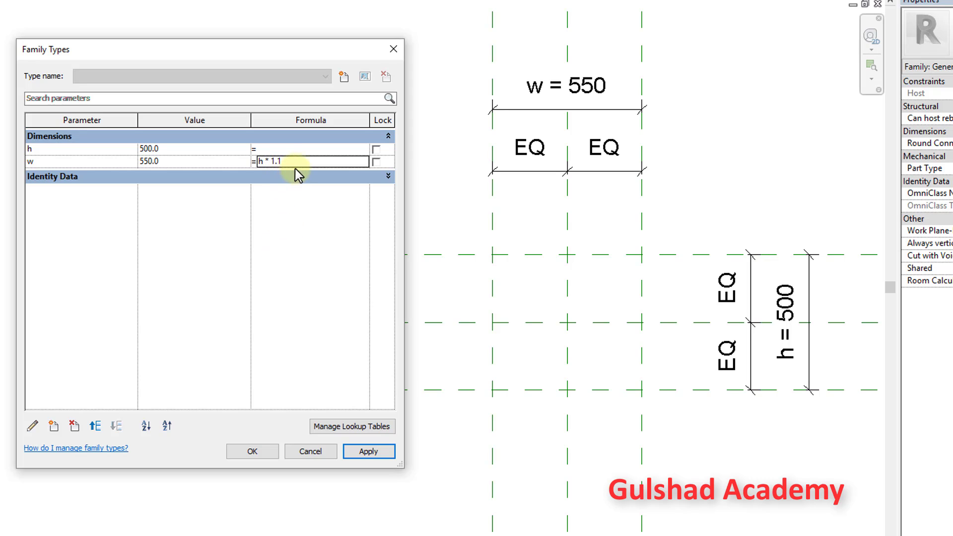
double_click(296, 165)
key("BackSpace")
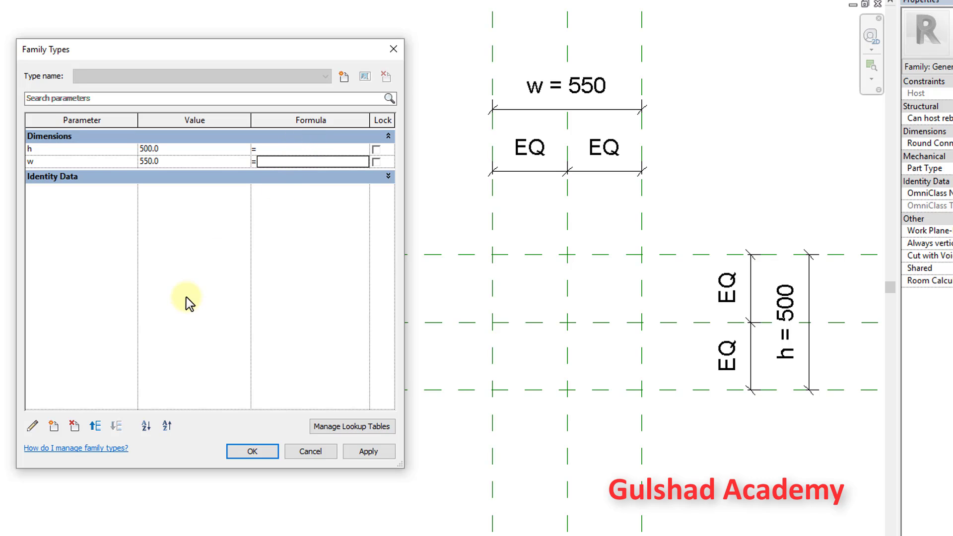
Step: Add a Length type family parameter named a, grouped under Other
left_click(54, 426)
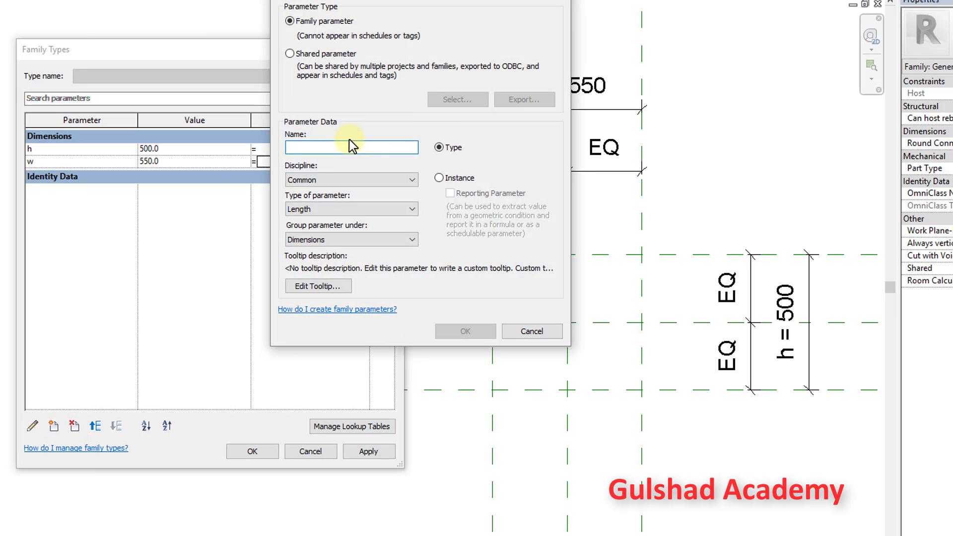
type("a")
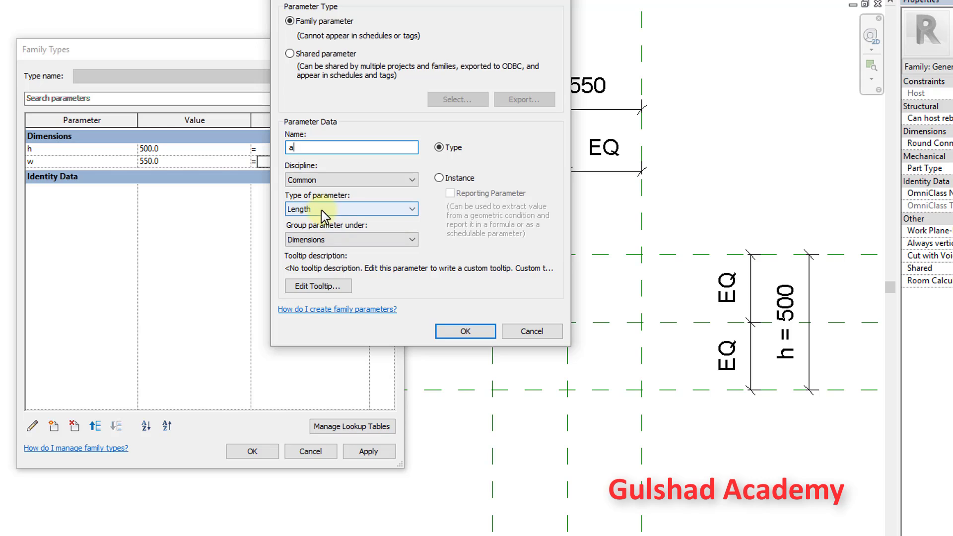
left_click(326, 239)
left_click(318, 443)
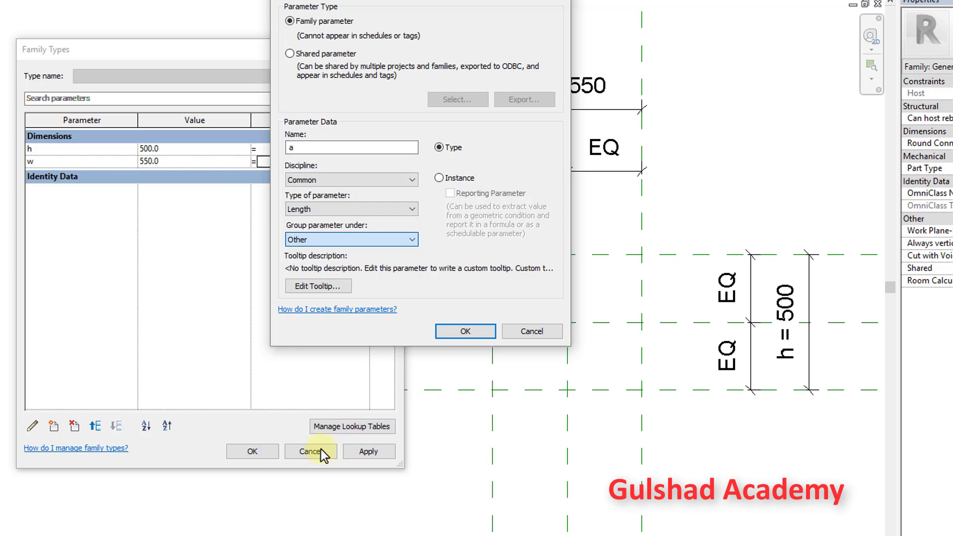
left_click(452, 331)
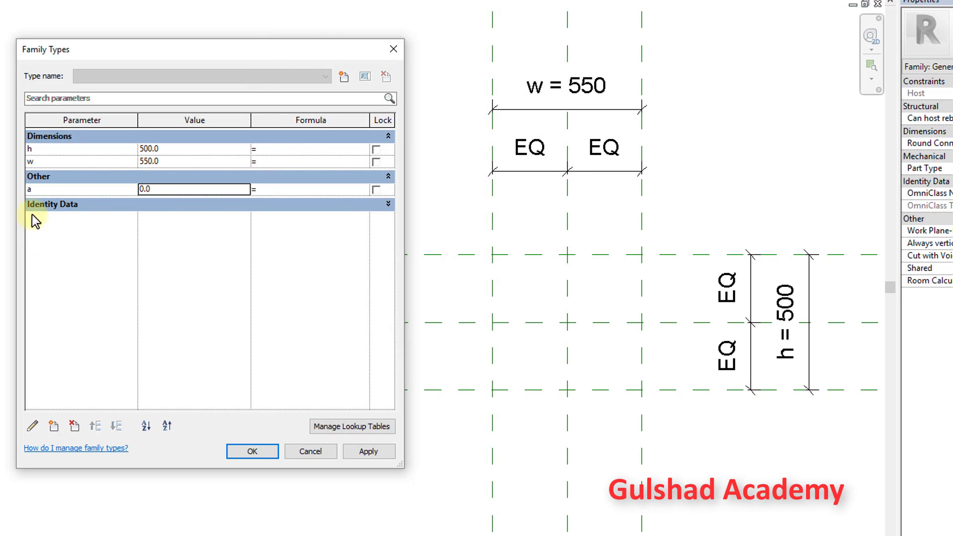
Step: Add a second Length type family parameter named b, also grouped under Other
left_click(54, 426)
type("b")
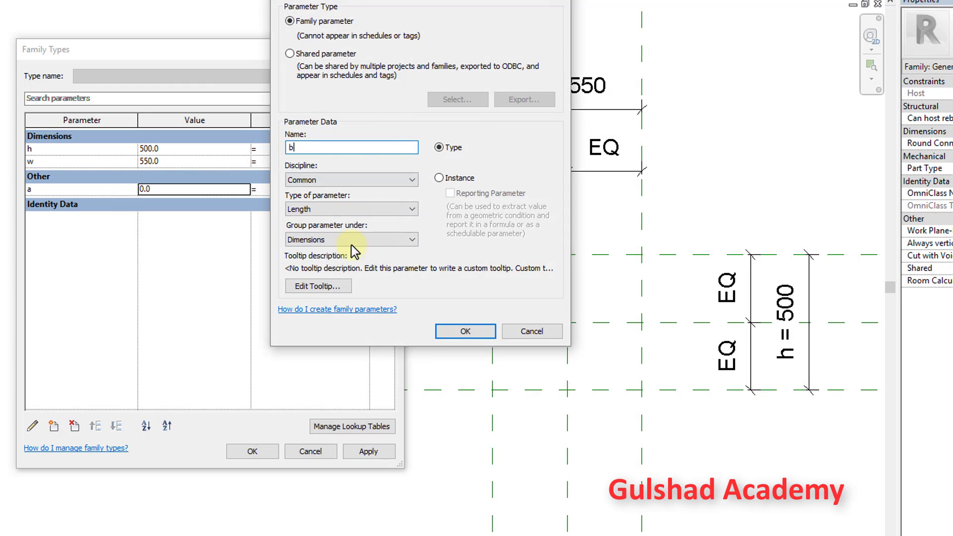
left_click(348, 240)
left_click(331, 450)
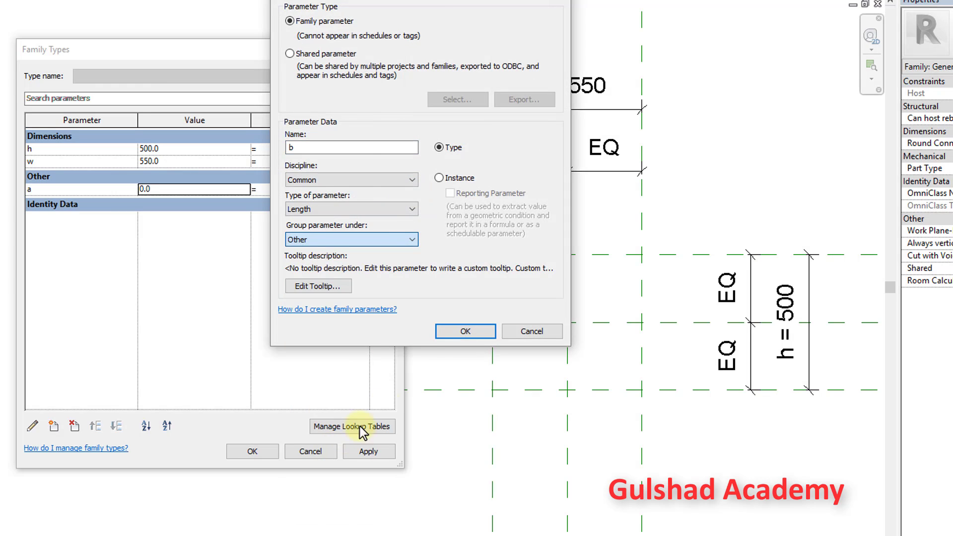
left_click(449, 331)
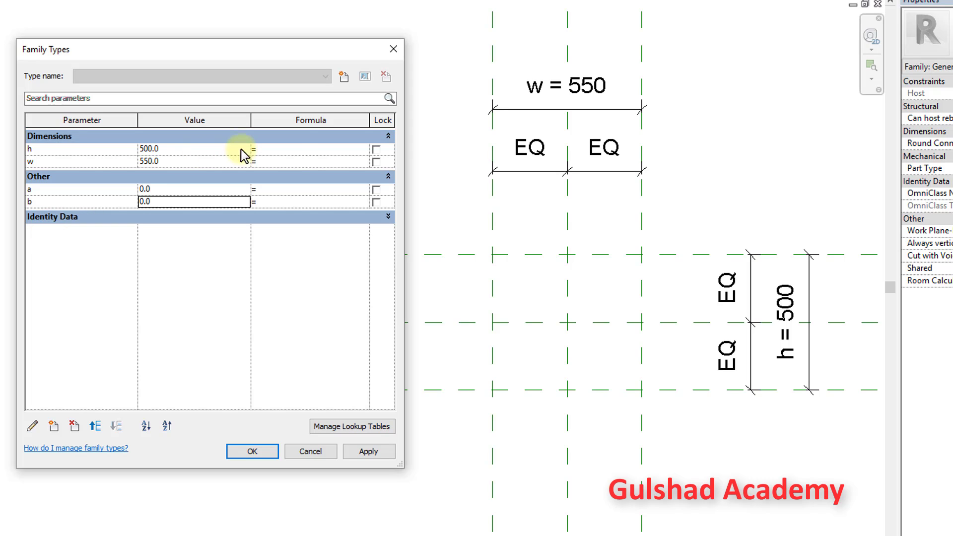
Step: Give the h parameter the formula a + b and set both a and b to 500
left_click(290, 152)
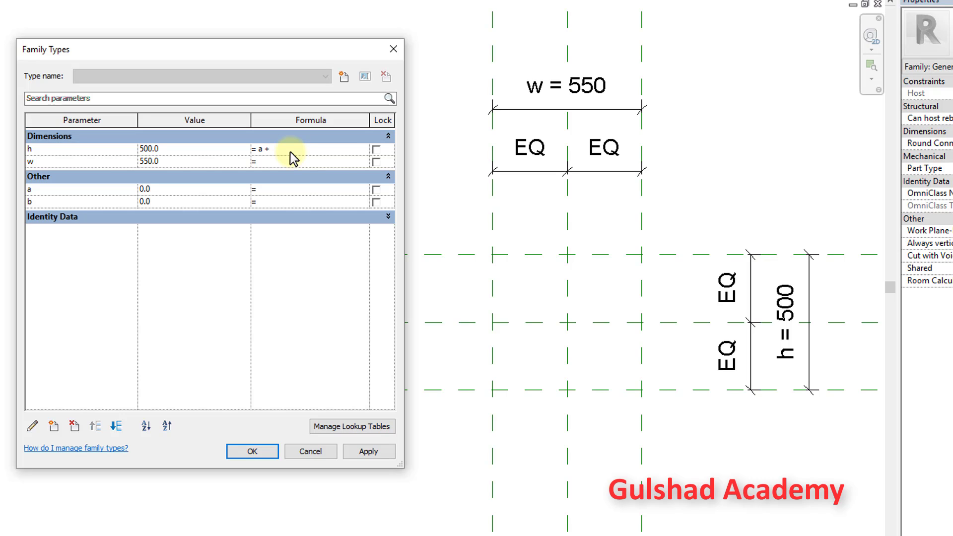
type("b")
left_click(159, 190)
type("500")
left_click(163, 200)
type("5")
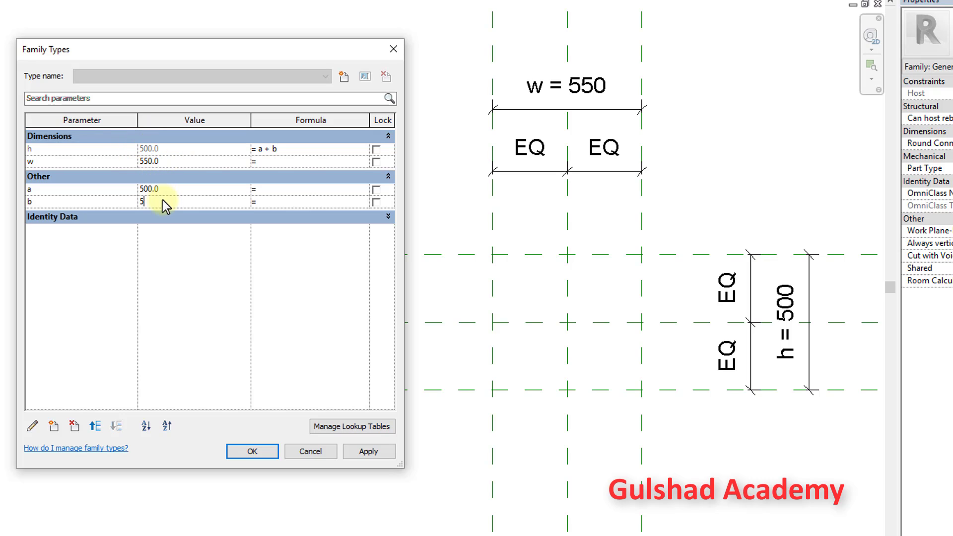
type("00")
left_click(307, 149)
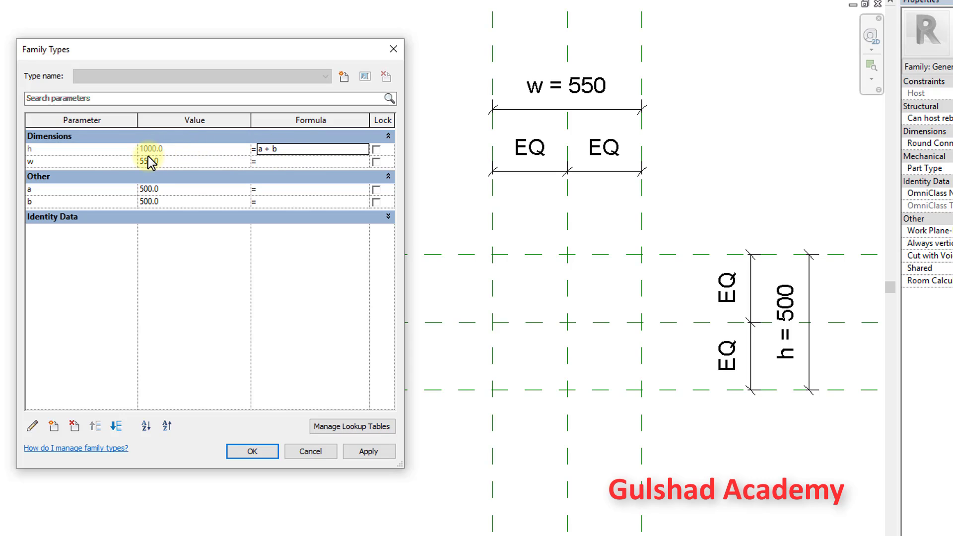
Step: Change the h parameter's formula to a - b in the family types
double_click(268, 148)
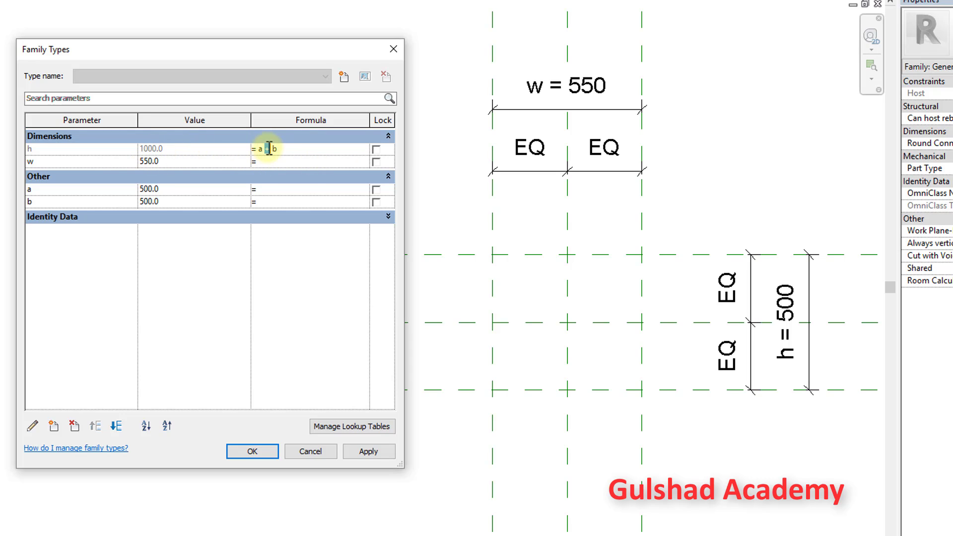
type("-")
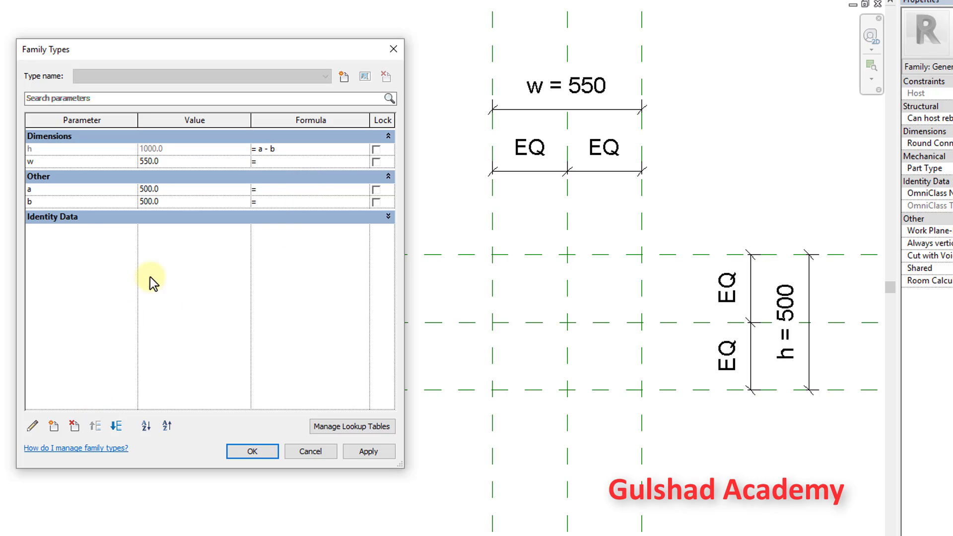
left_click(180, 277)
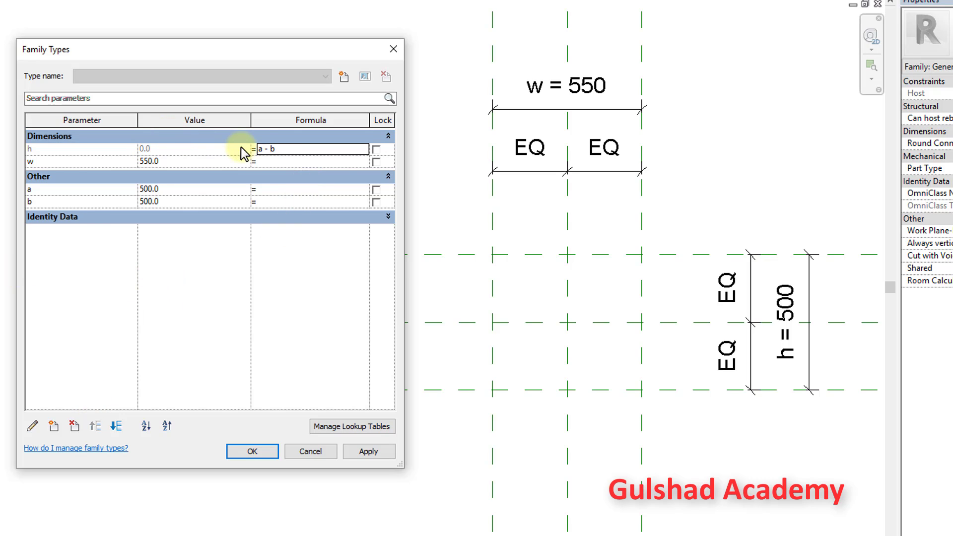
Step: Try to apply the formula a * b to the h parameter and dismiss the resulting message
left_click(271, 148)
double_click(267, 149)
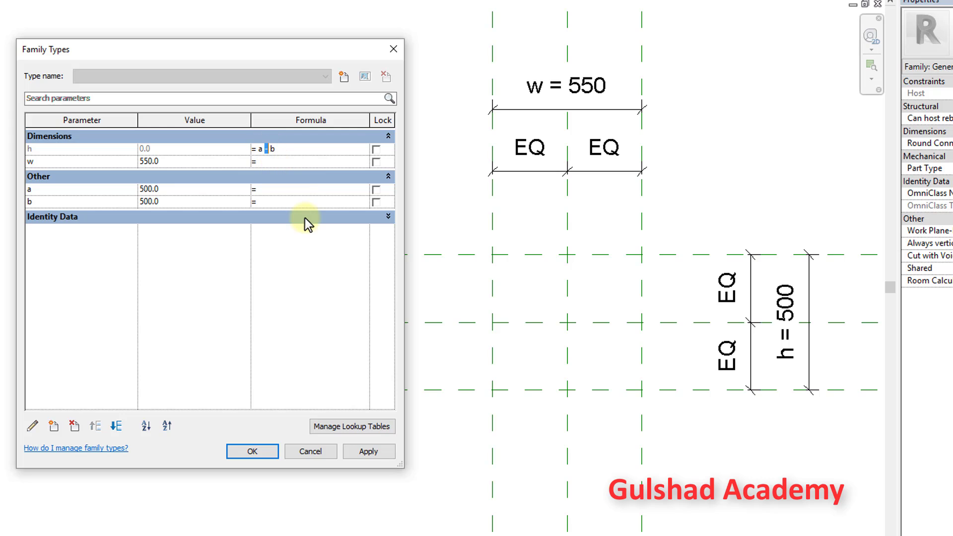
type("*")
left_click(368, 451)
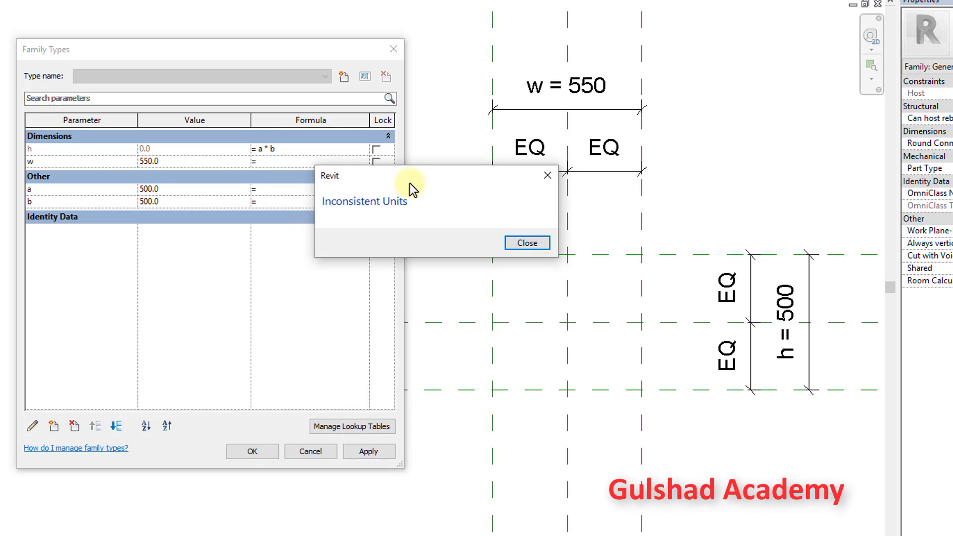
left_click_drag(410, 184, 271, 258)
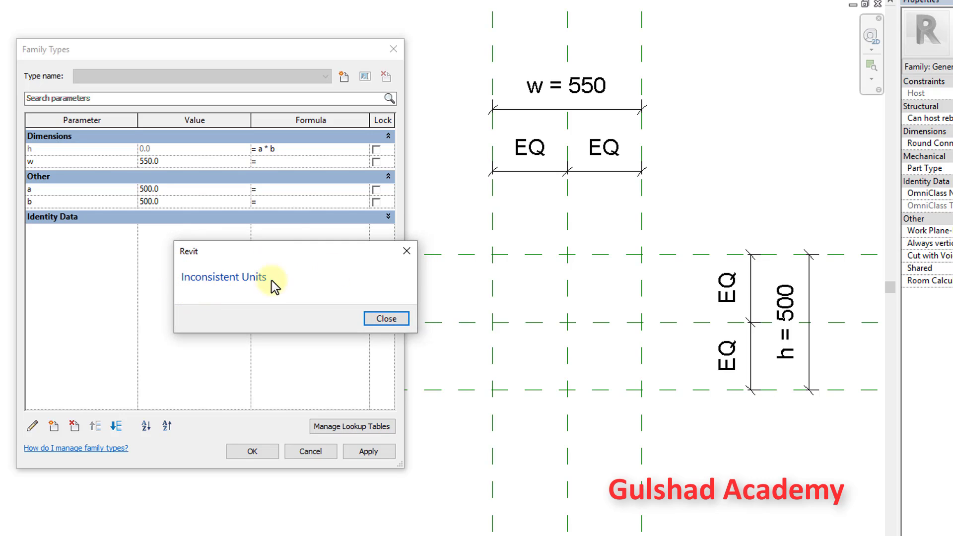
left_click(414, 254)
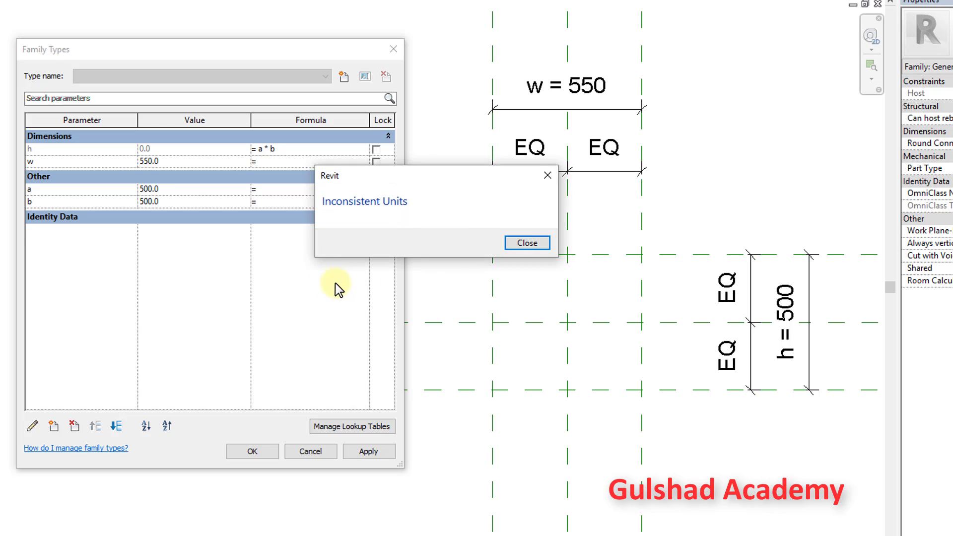
left_click(548, 175)
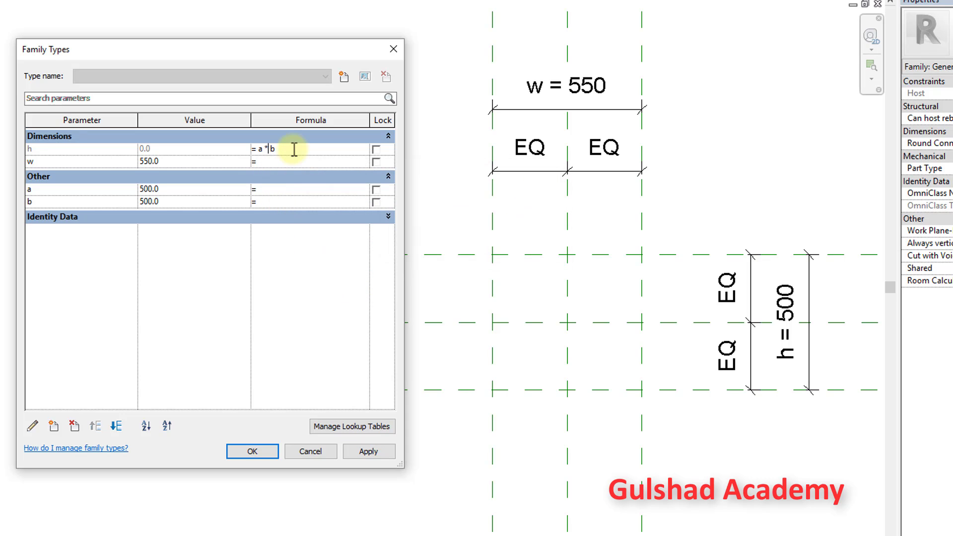
Step: Clear the formula of the h parameter in the family types
left_click_drag(295, 149, 231, 148)
key("Delete")
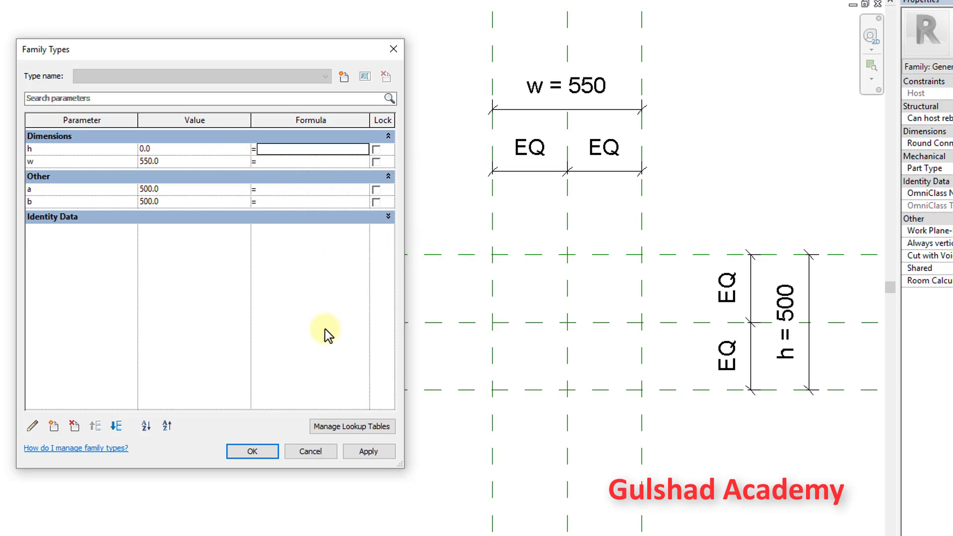
Step: Review the properties of parameter a, including its parameter type, and accept the family types
left_click(32, 190)
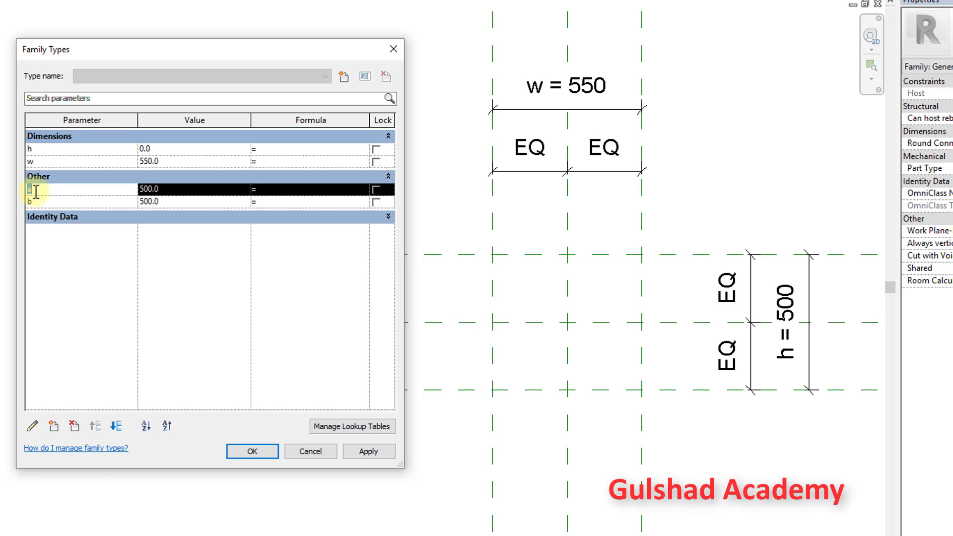
left_click(34, 428)
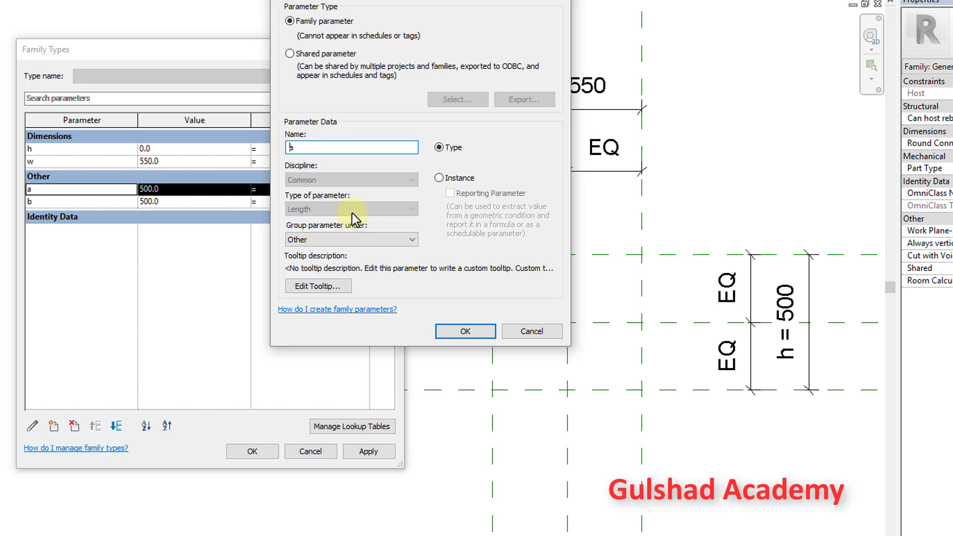
key("Return")
left_click(256, 452)
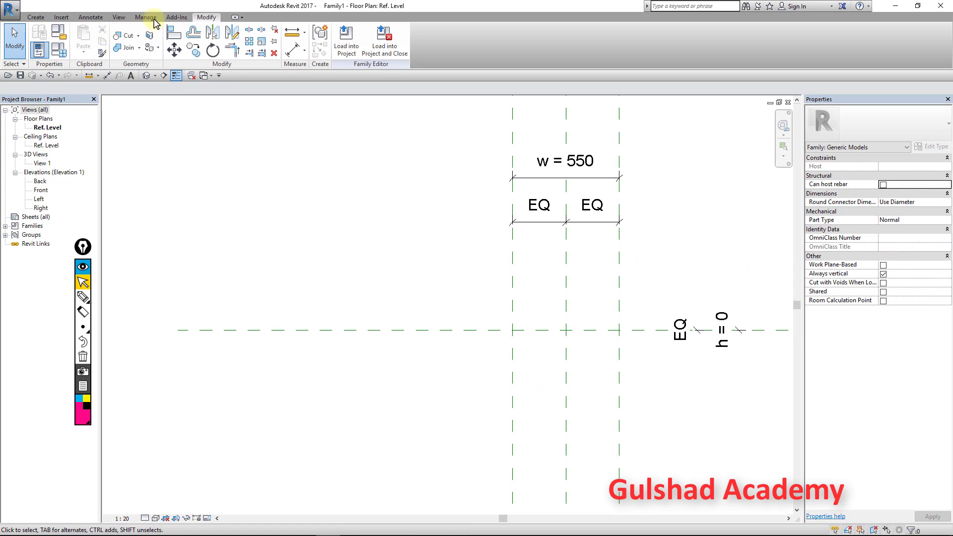
Step: Open the project units and examine the unit choices in the Length format settings, closing those settings without changes
left_click(148, 17)
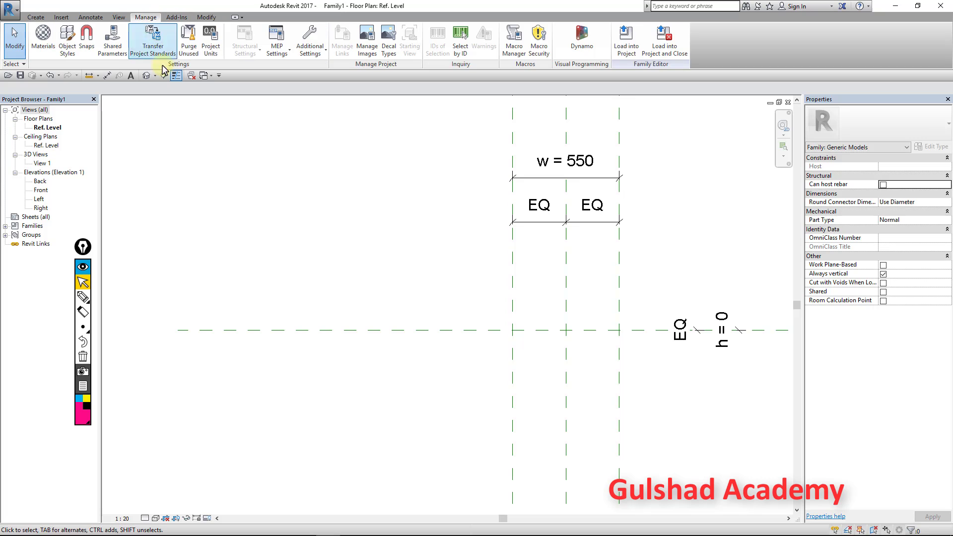
left_click(209, 58)
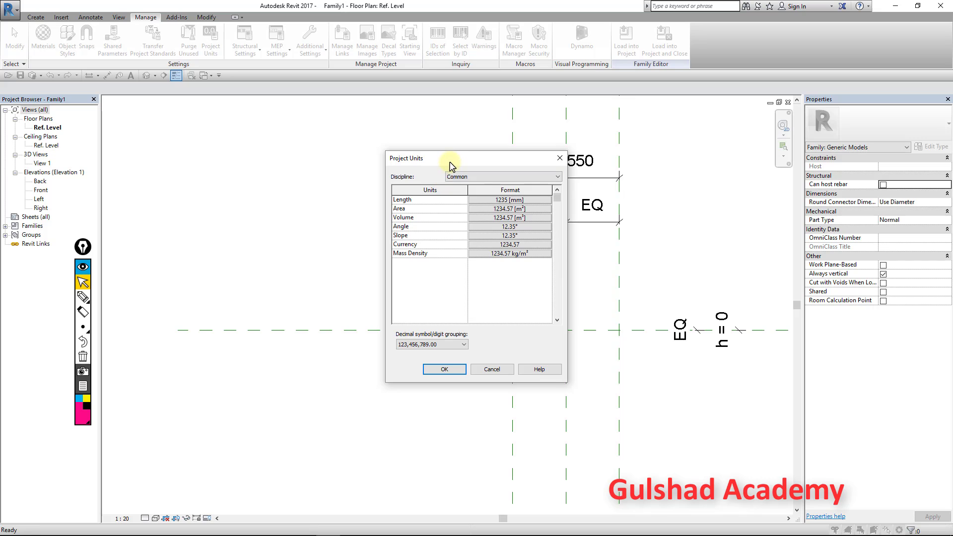
left_click_drag(452, 163, 383, 157)
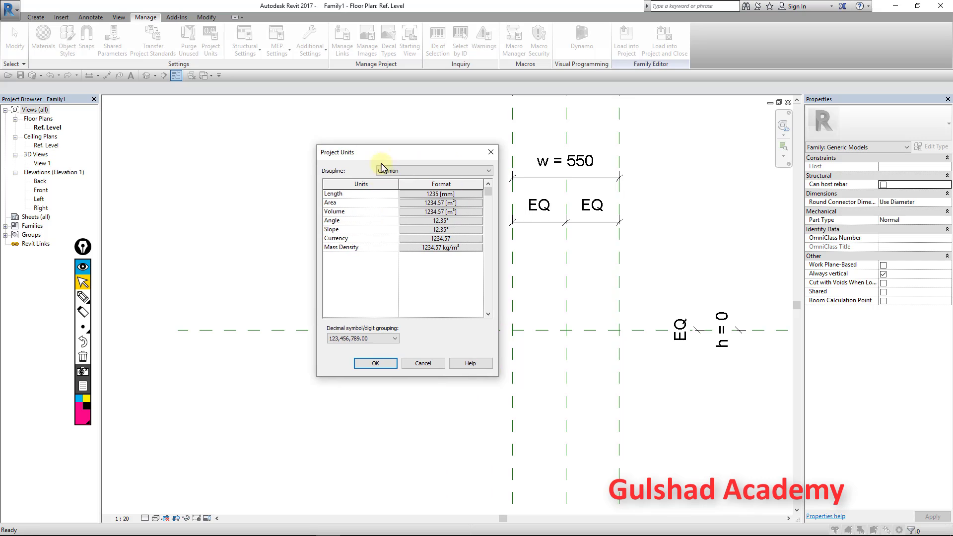
left_click(455, 194)
left_click(432, 211)
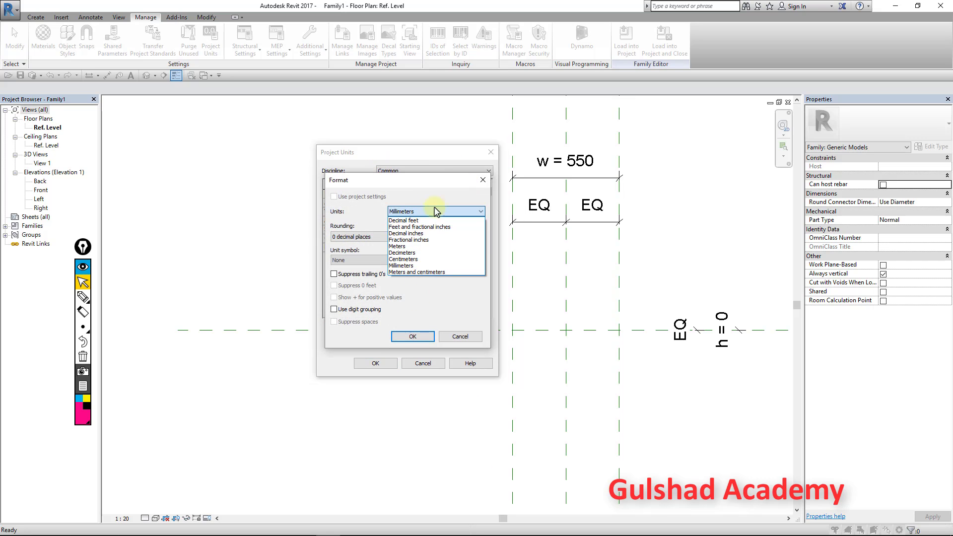
left_click(481, 185)
left_click(483, 180)
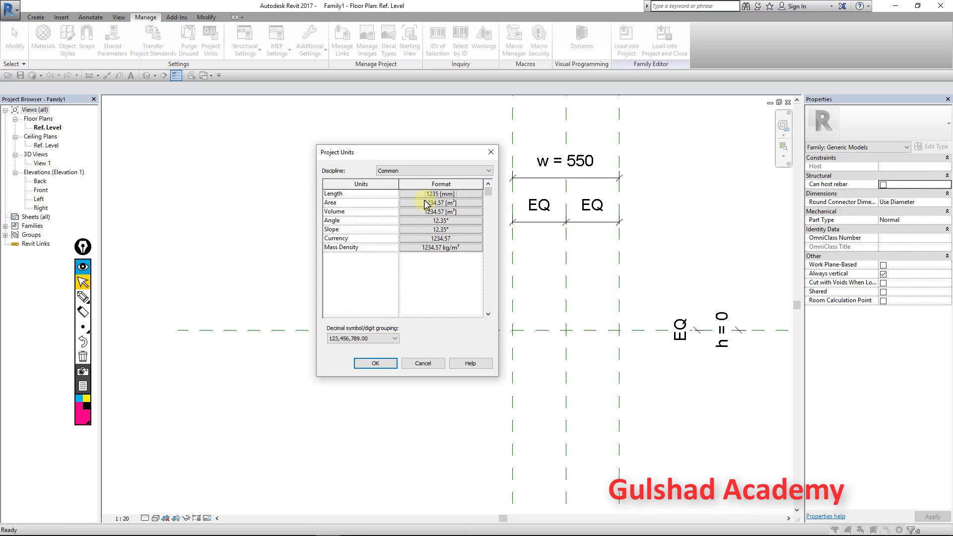
Step: Close the project units and review parameter a's type of parameter in the family types, leaving its properties unchanged
left_click(491, 152)
left_click(35, 17)
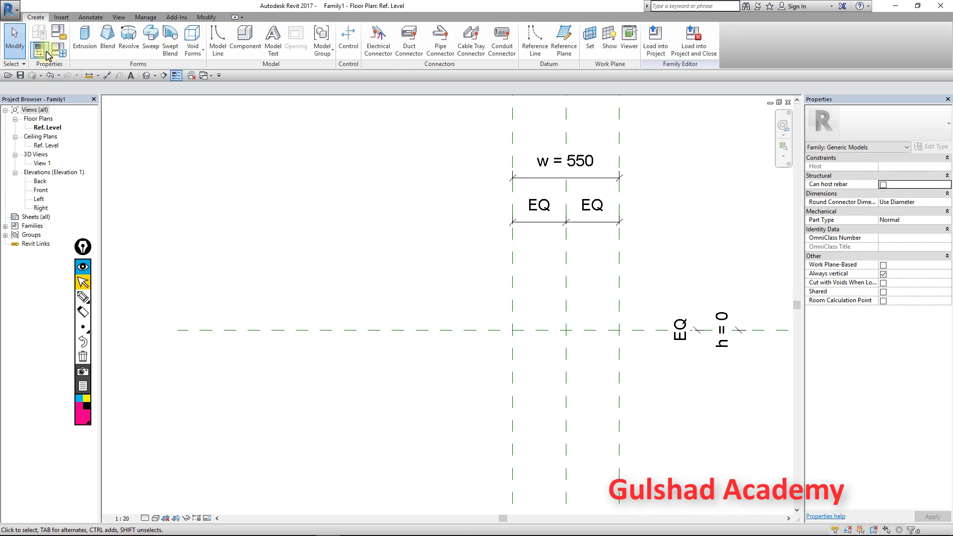
left_click(39, 50)
left_click_drag(353, 141, 365, 139)
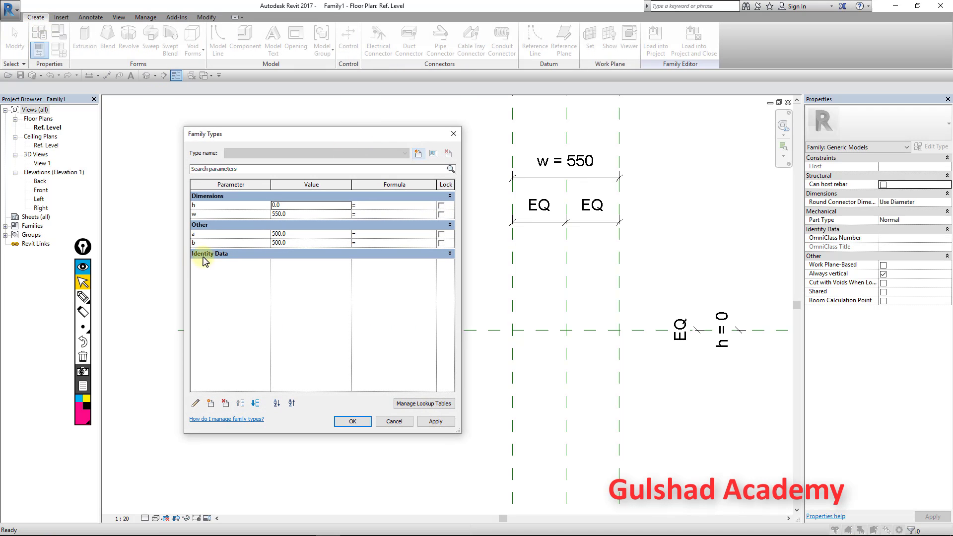
left_click(209, 233)
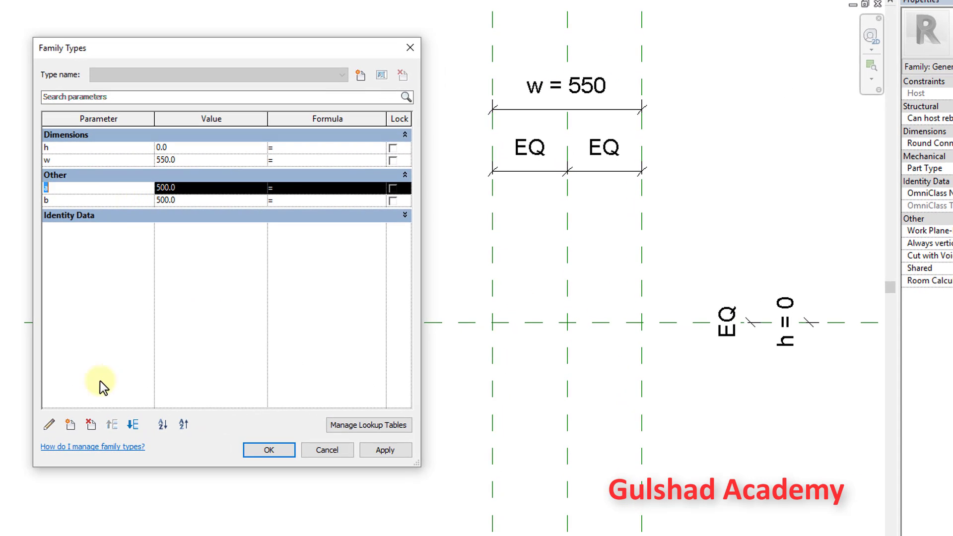
left_click(50, 426)
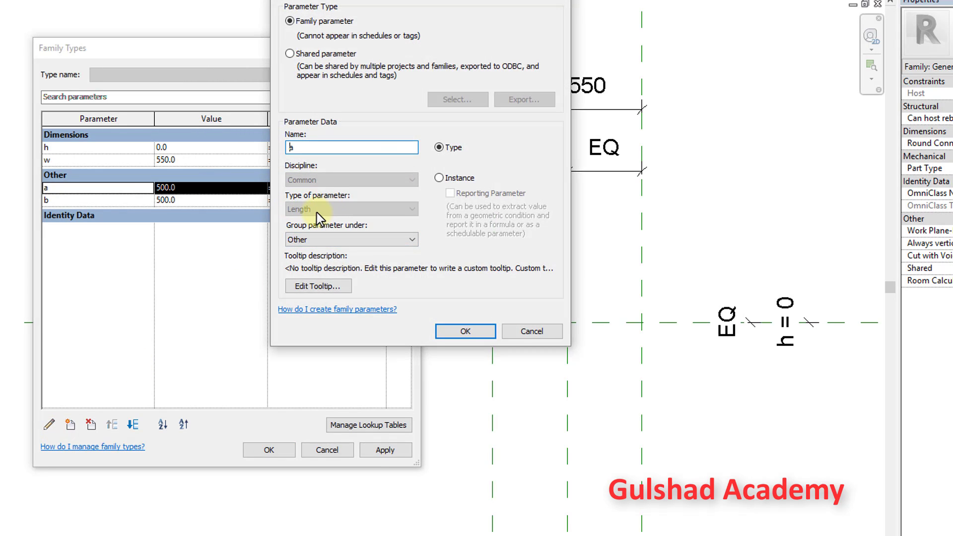
left_click(508, 332)
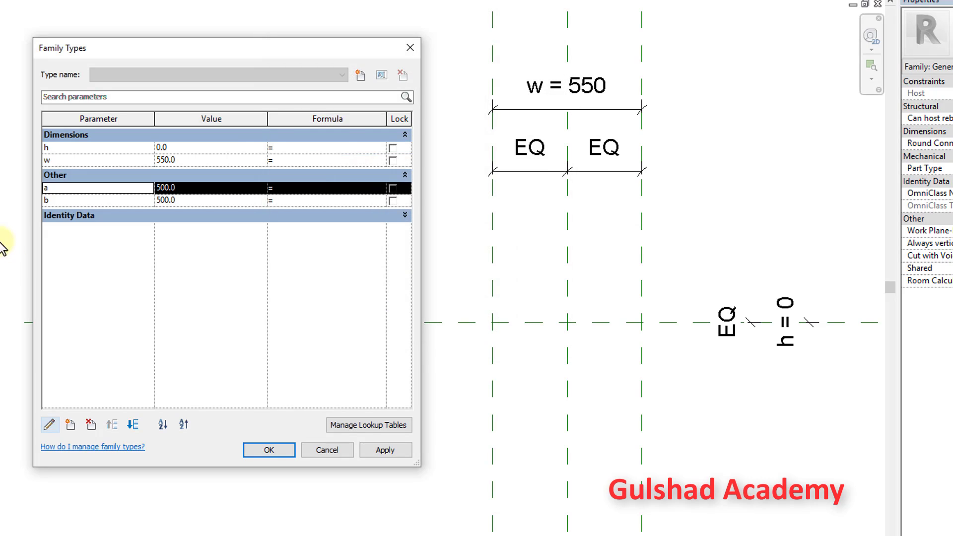
Step: Review the properties of parameter b, including its type of parameter, and close them without changes
left_click(46, 199)
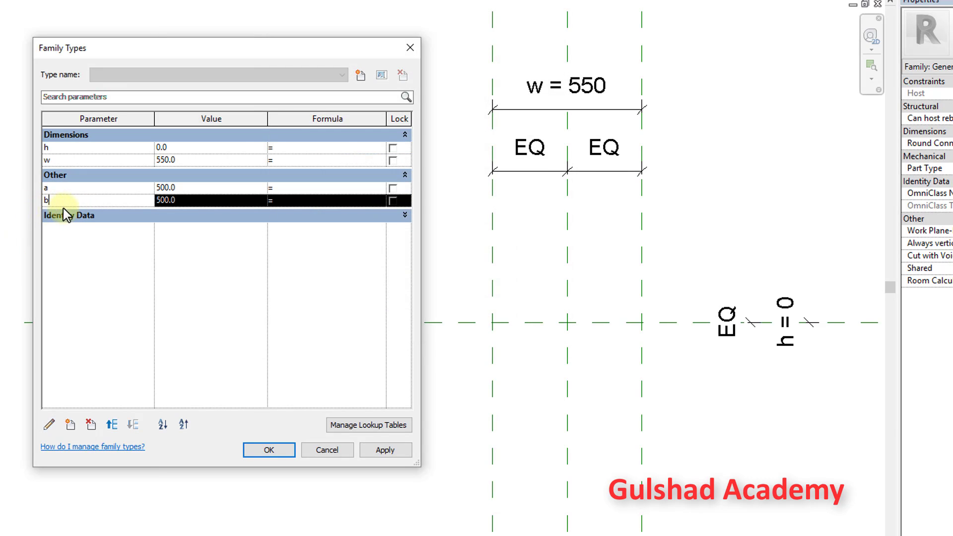
left_click(207, 203)
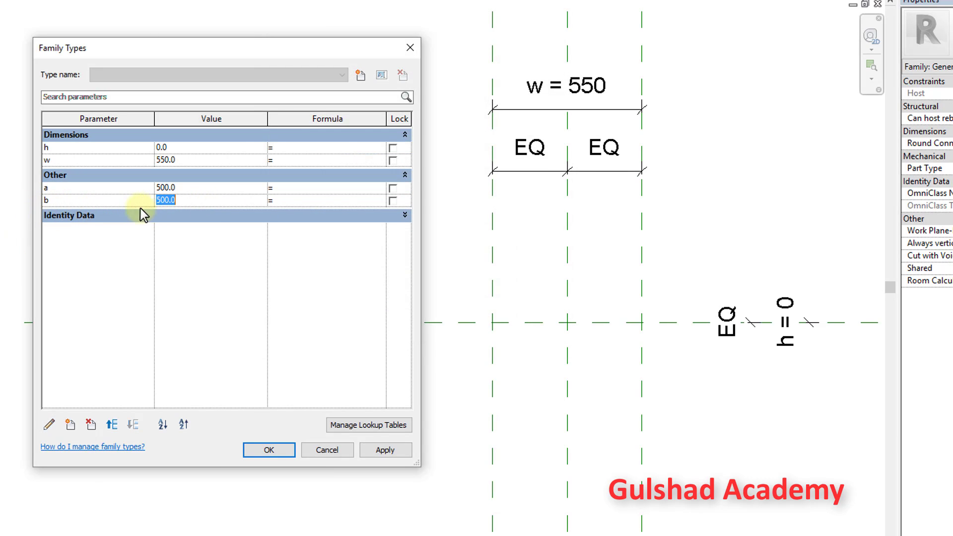
left_click(49, 425)
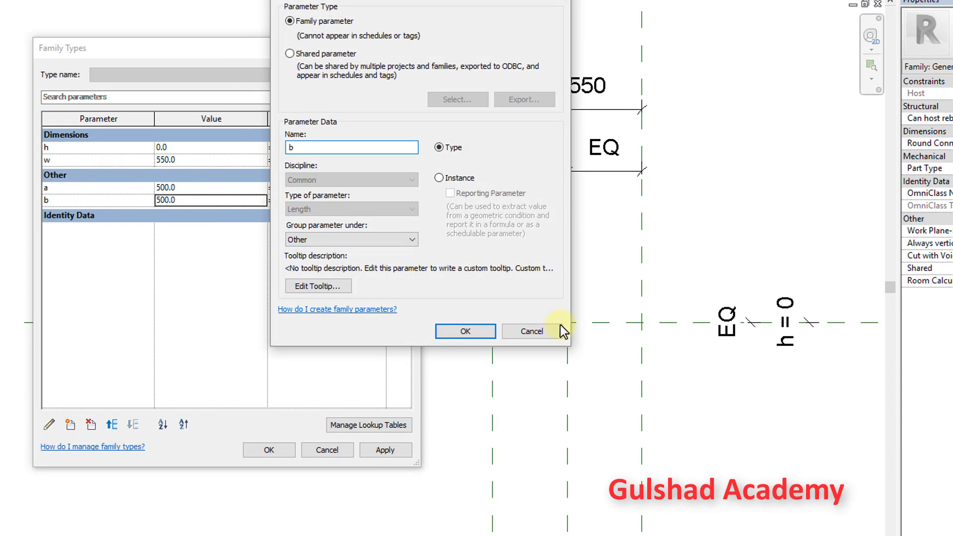
left_click(541, 333)
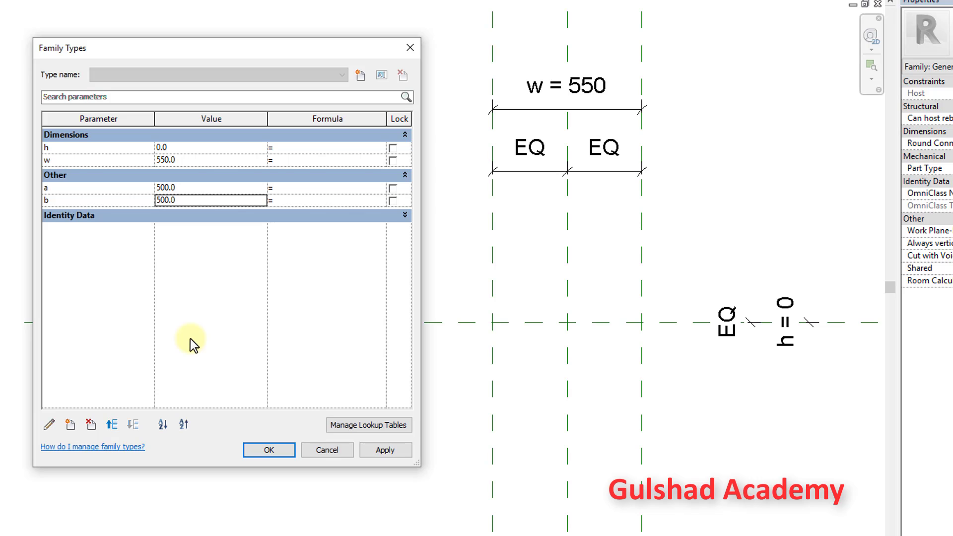
key("ctrl+shift+d")
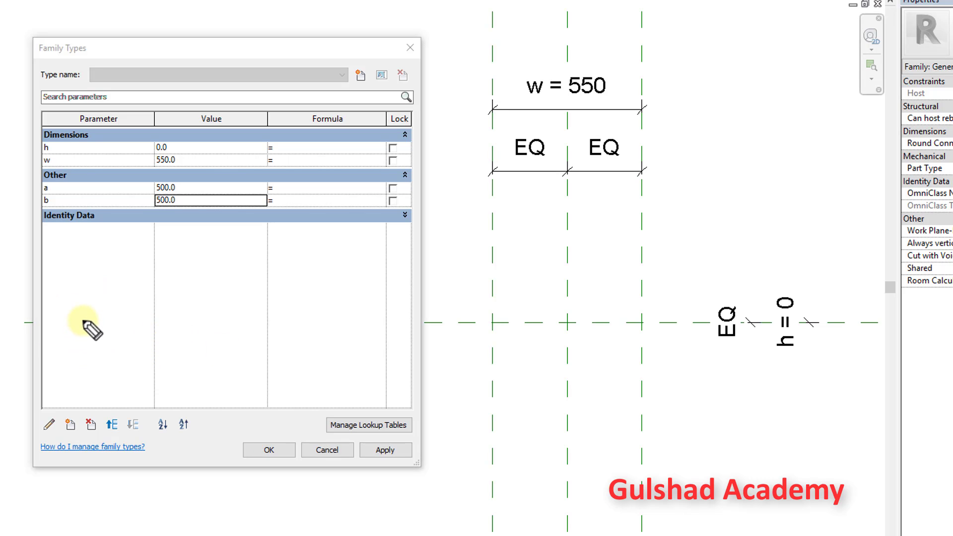
mouse_move(83, 321)
left_mouse_down()
mouse_move(109, 338)
mouse_move(159, 322)
left_mouse_up()
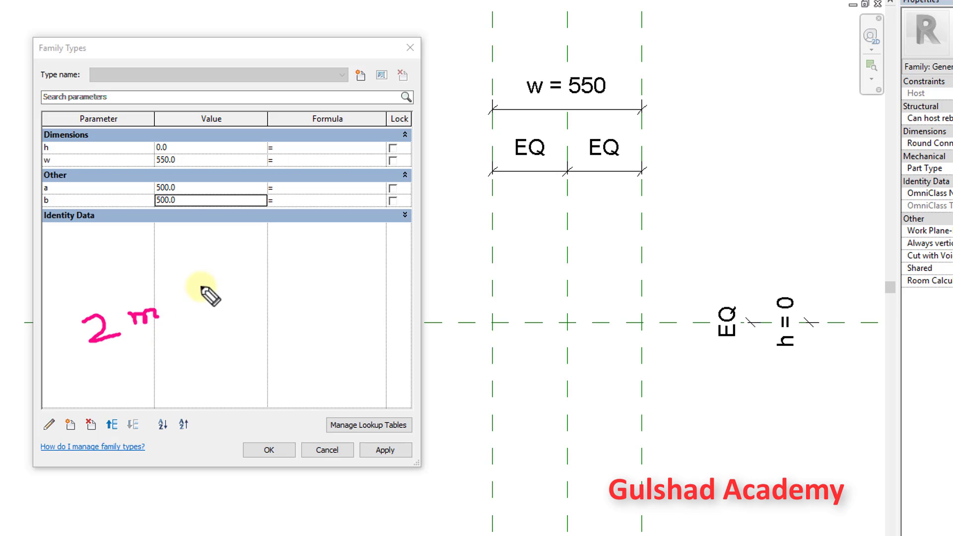
mouse_move(197, 286)
left_mouse_down()
mouse_move(201, 304)
mouse_move(246, 265)
mouse_move(254, 287)
mouse_move(353, 244)
mouse_move(353, 197)
mouse_move(375, 239)
mouse_move(426, 234)
mouse_move(440, 208)
mouse_move(453, 218)
left_mouse_up()
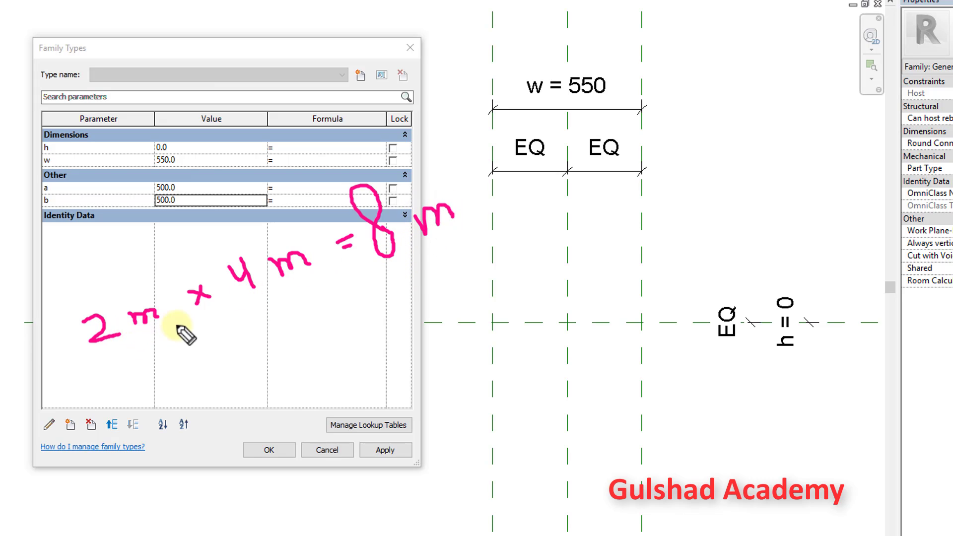
left_click_drag(144, 328, 177, 325)
left_click(288, 284)
left_click_drag(437, 187, 477, 174)
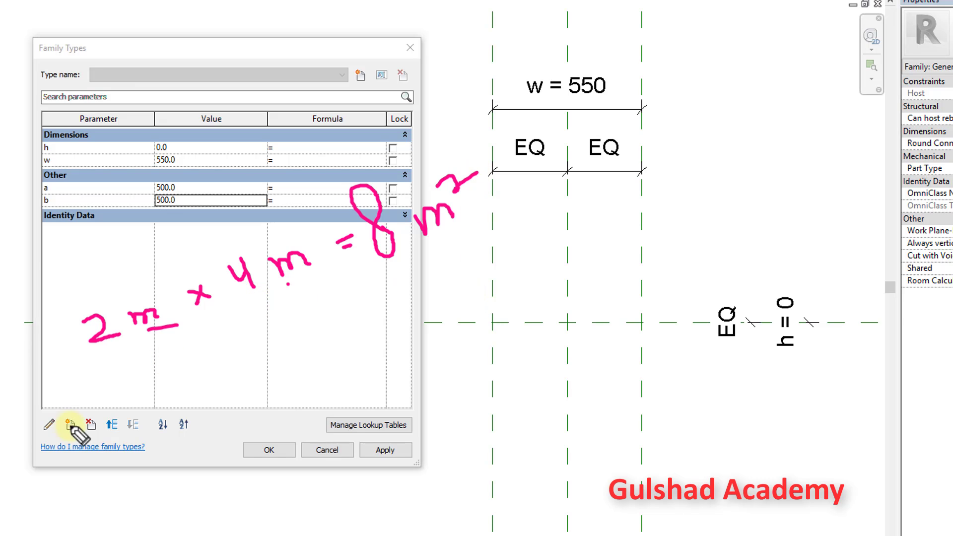
mouse_move(335, 167)
left_mouse_down()
mouse_move(404, 283)
mouse_move(489, 191)
mouse_move(397, 141)
mouse_move(342, 167)
left_mouse_up()
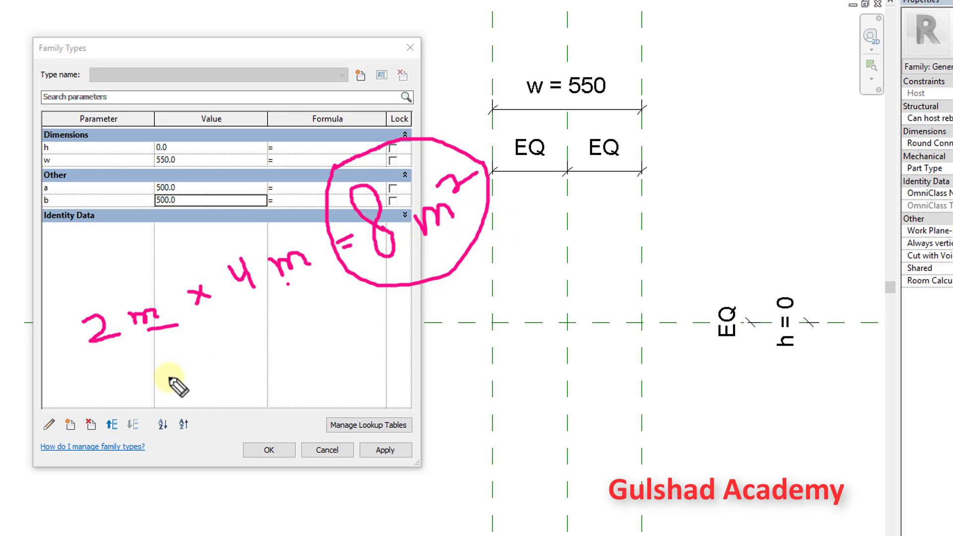
left_click_drag(170, 377, 159, 427)
mouse_move(170, 378)
left_mouse_down()
mouse_move(215, 412)
mouse_move(189, 391)
mouse_move(216, 391)
mouse_move(226, 372)
left_mouse_up()
mouse_move(235, 384)
left_mouse_down()
mouse_move(287, 383)
mouse_move(291, 355)
mouse_move(393, 296)
mouse_move(382, 304)
mouse_move(406, 312)
left_mouse_up()
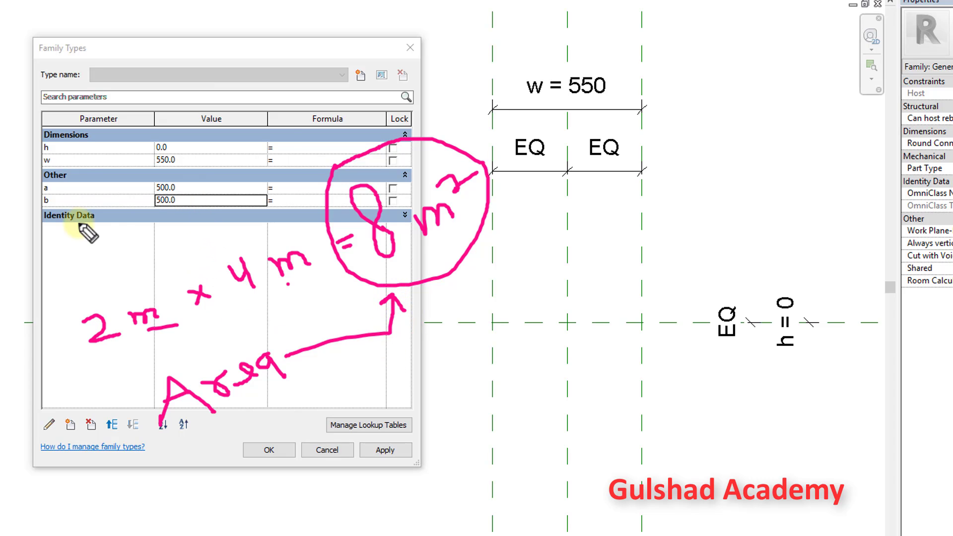
left_click(284, 145)
left_click_drag(299, 142, 314, 146)
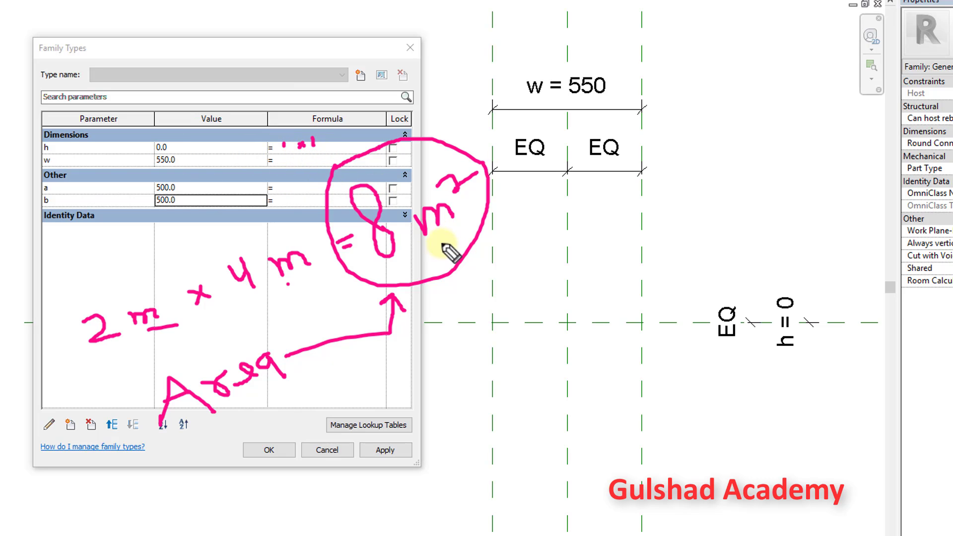
mouse_move(428, 236)
left_mouse_down()
mouse_move(493, 149)
mouse_move(426, 240)
left_mouse_up()
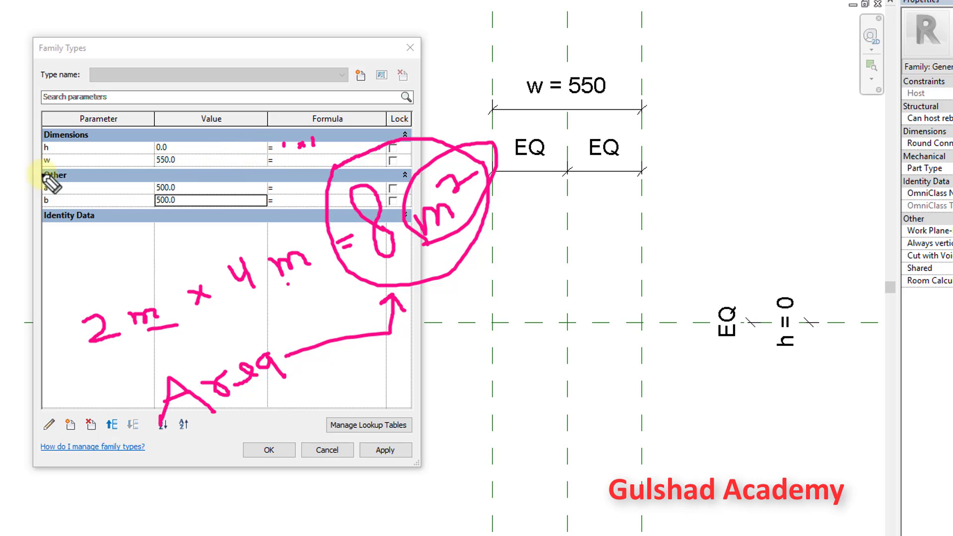
left_click_drag(63, 147, 92, 144)
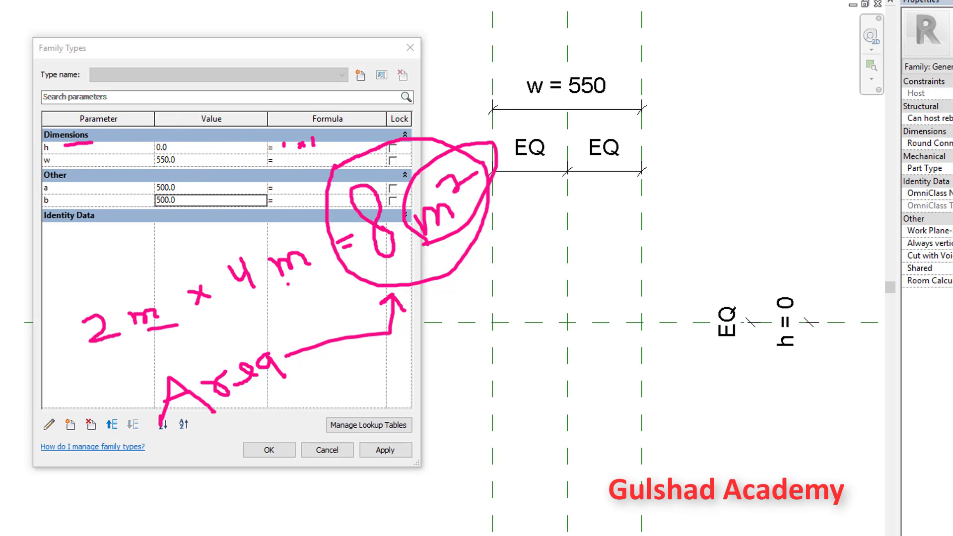
key("Escape")
Step: Review the properties of parameter h, including its type of parameter, and close them without changes
left_click(76, 160)
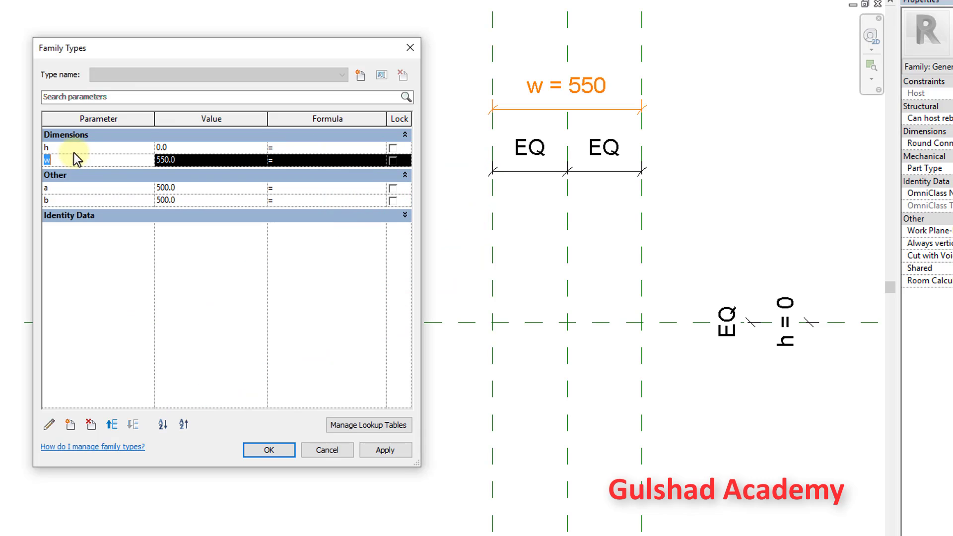
left_click(215, 148)
left_click(51, 424)
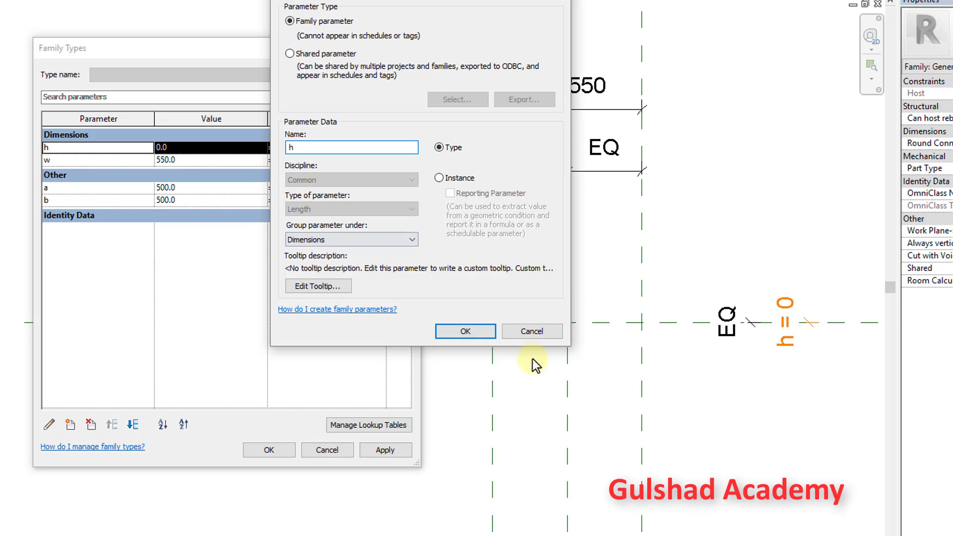
left_click(549, 333)
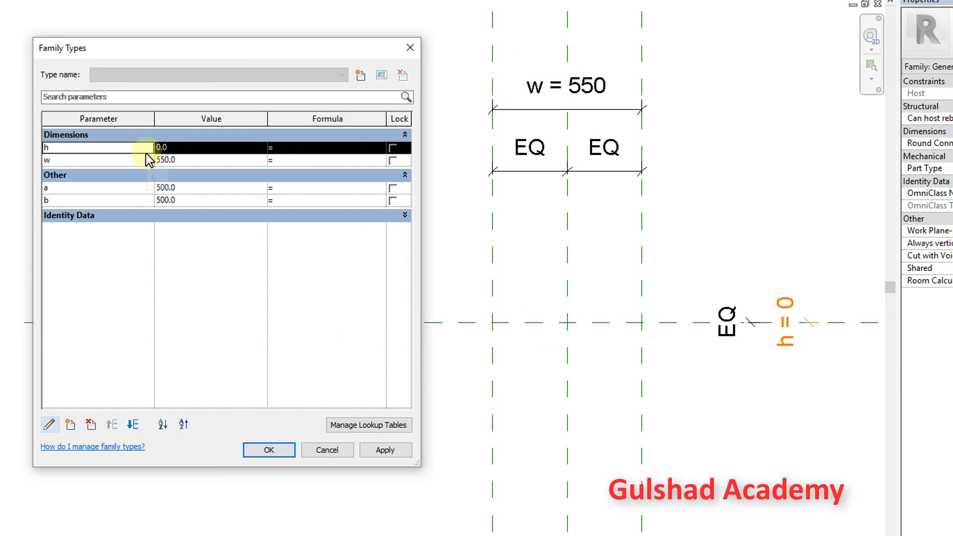
Step: Try to apply the formula a * b to the h parameter in the family types
left_click(196, 148)
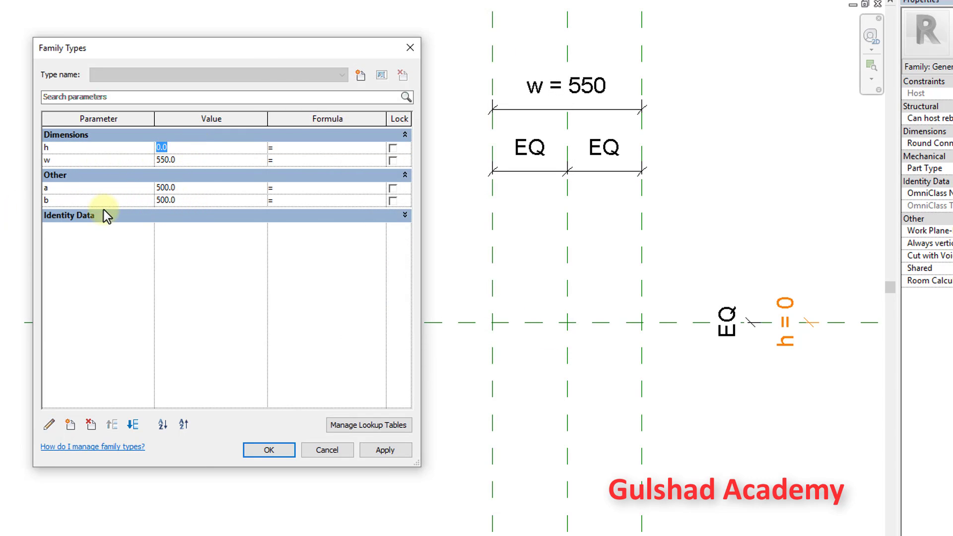
left_click(297, 148)
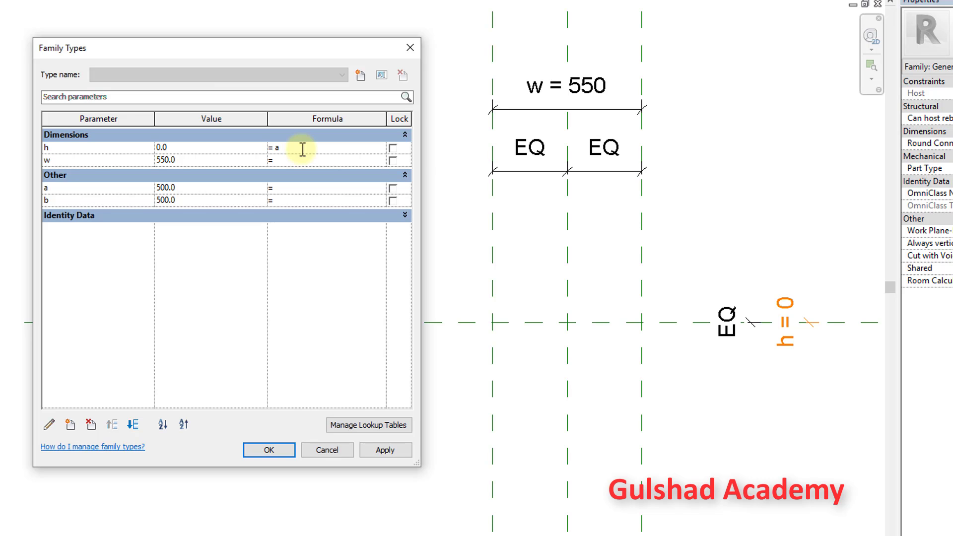
type("a * b")
left_click(323, 263)
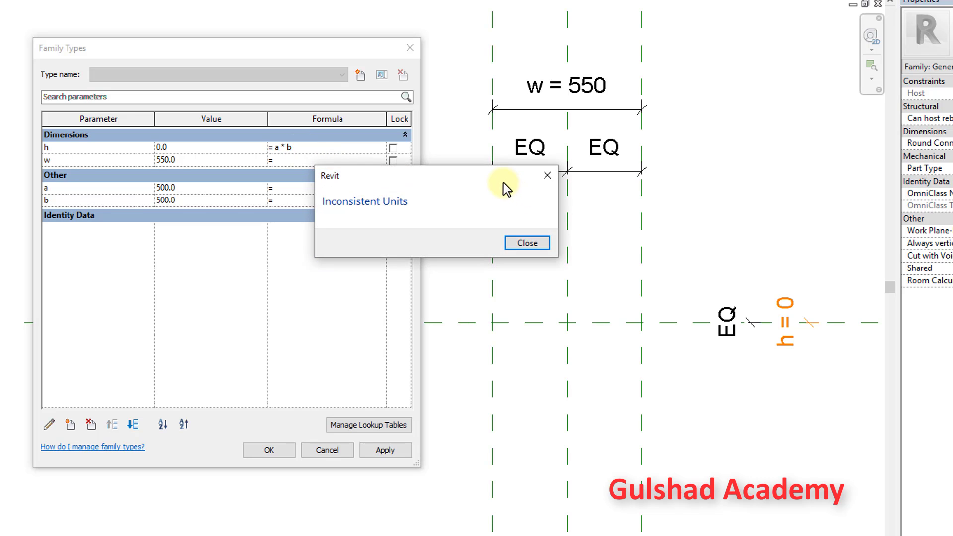
left_click_drag(492, 177, 360, 254)
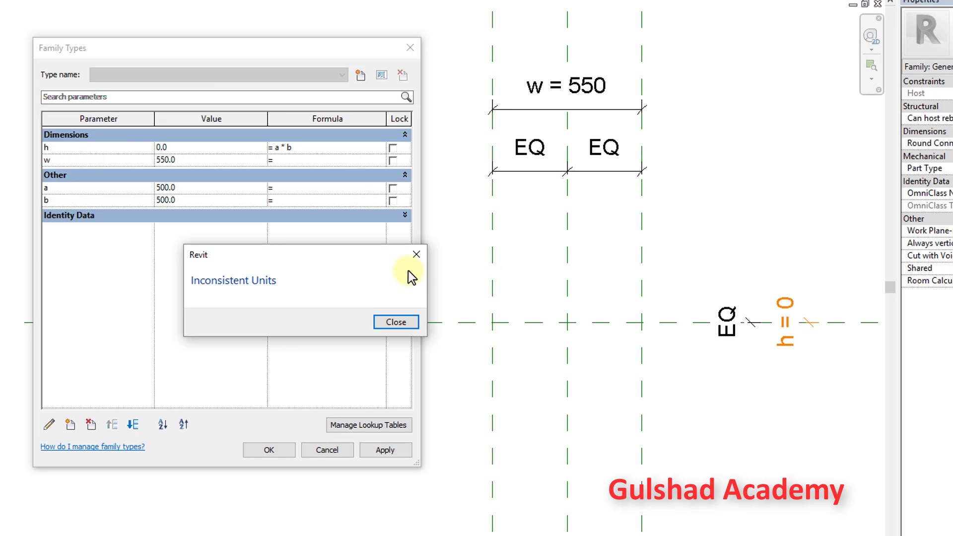
left_click(417, 257)
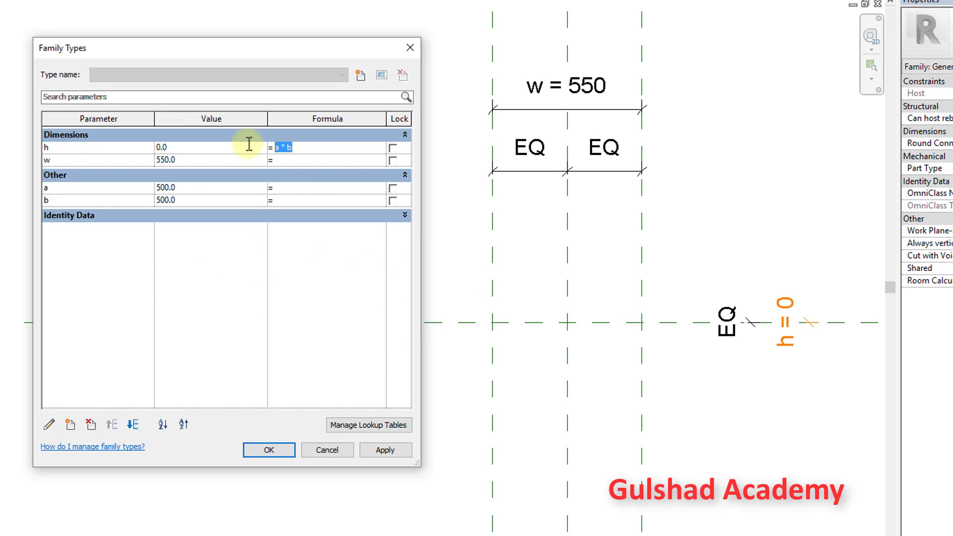
Step: Clear the h parameter's formula and try to apply w * (a+b) in its place
left_click(301, 136)
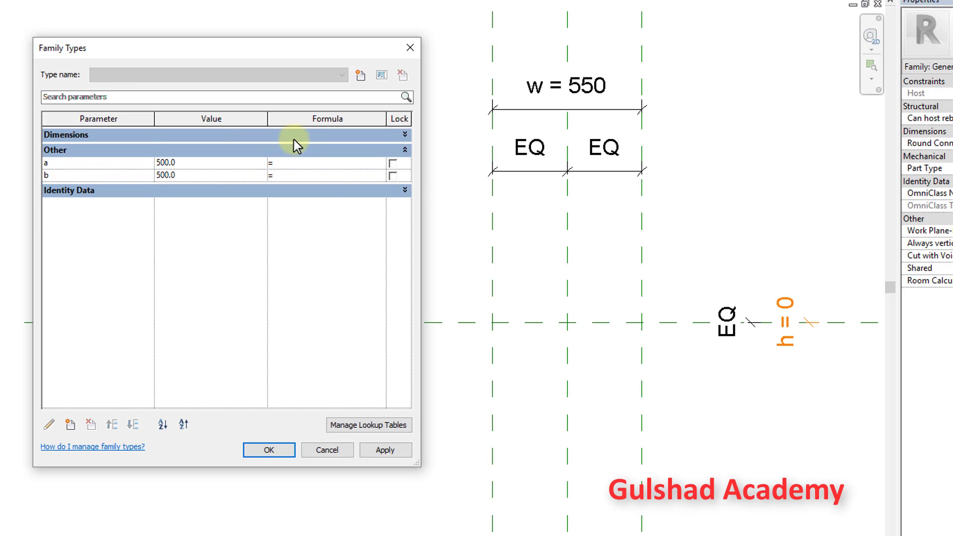
left_click(294, 136)
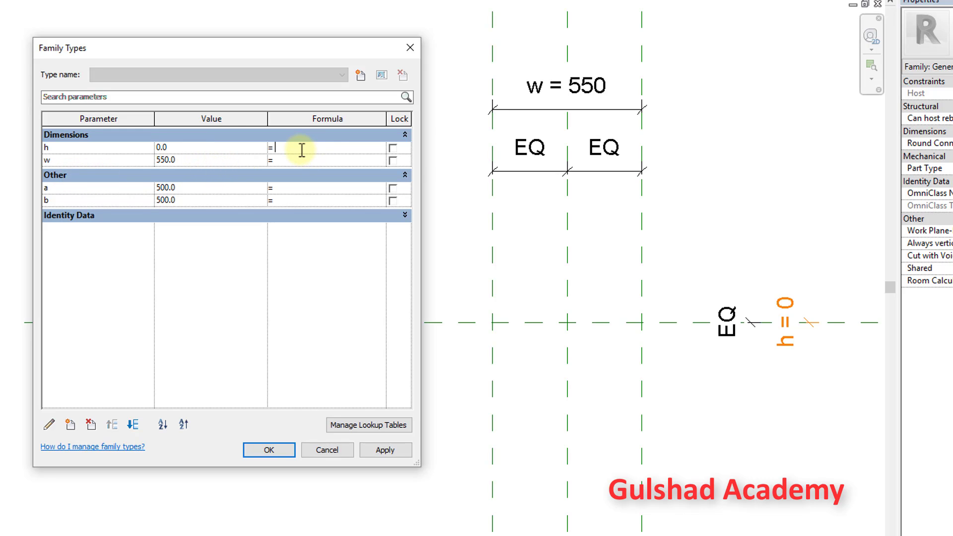
type("w *")
type("0")
key("BackSpace")
type("(a+b)")
left_click(329, 270)
left_click_drag(431, 175, 331, 243)
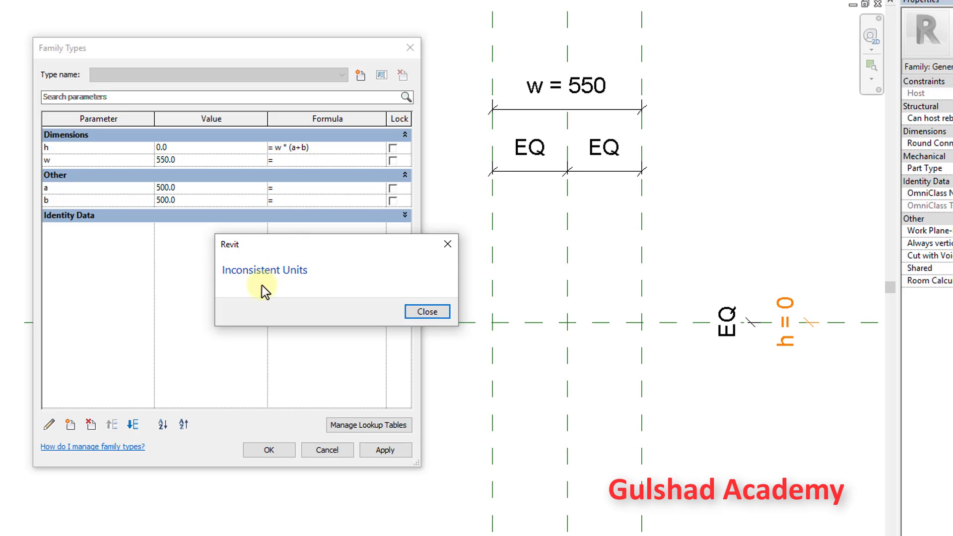
left_click(448, 245)
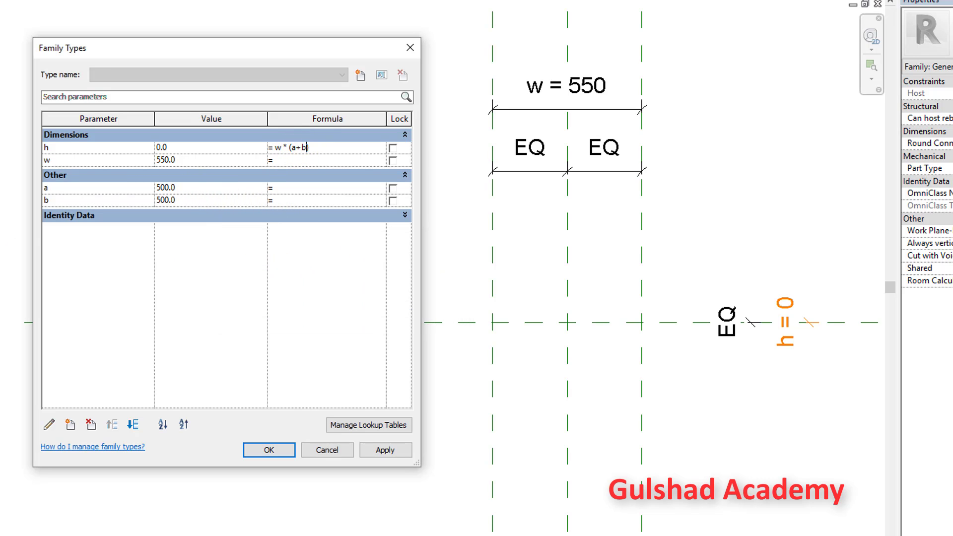
mouse_move(60, 293)
left_mouse_down()
mouse_move(68, 315)
mouse_move(84, 313)
left_mouse_up()
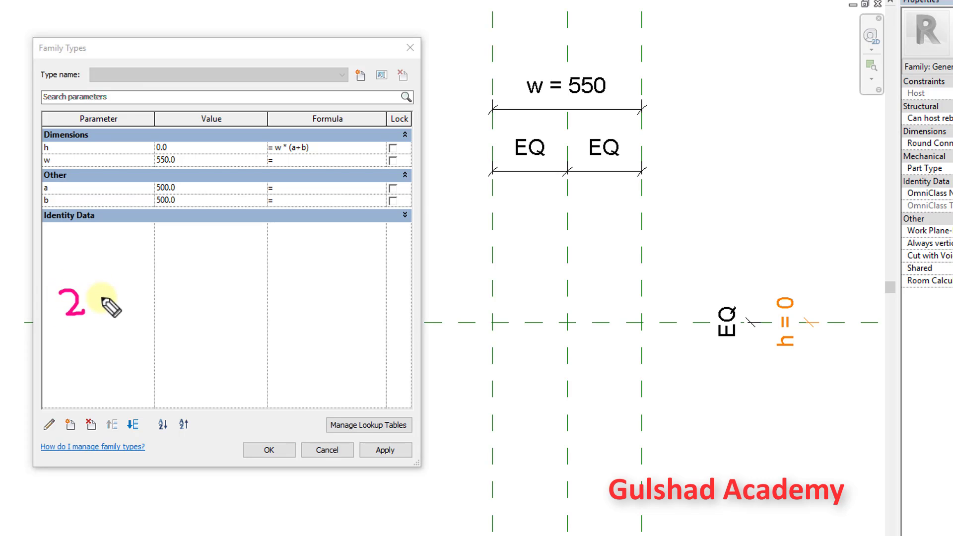
mouse_move(91, 279)
left_mouse_down()
mouse_move(119, 282)
mouse_move(138, 299)
left_mouse_up()
mouse_move(156, 282)
left_mouse_down()
mouse_move(172, 278)
mouse_move(172, 293)
left_mouse_up()
mouse_move(187, 259)
left_mouse_down()
mouse_move(198, 278)
mouse_move(216, 276)
mouse_move(234, 256)
mouse_move(295, 243)
left_mouse_up()
mouse_move(286, 247)
left_mouse_down()
mouse_move(355, 219)
mouse_move(380, 233)
mouse_move(398, 222)
left_mouse_up()
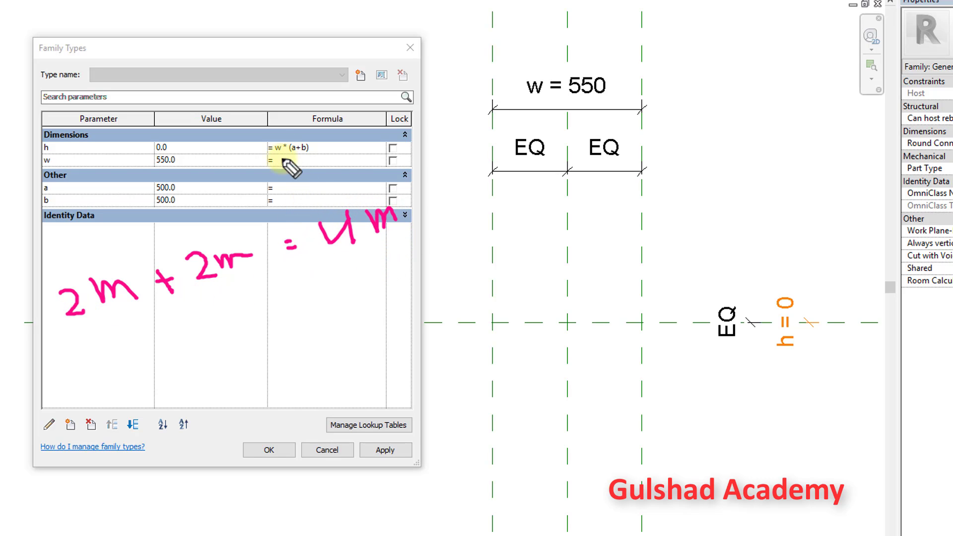
left_click_drag(276, 156, 285, 153)
left_click_drag(57, 166, 130, 161)
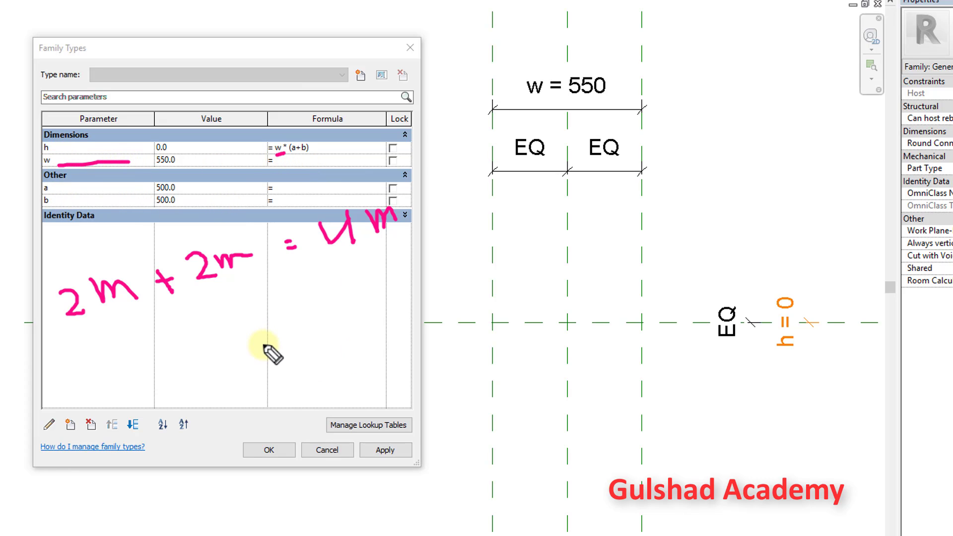
mouse_move(262, 336)
left_mouse_down()
mouse_move(285, 334)
mouse_move(296, 351)
mouse_move(343, 313)
mouse_move(351, 322)
left_mouse_up()
left_click_drag(434, 204, 462, 225)
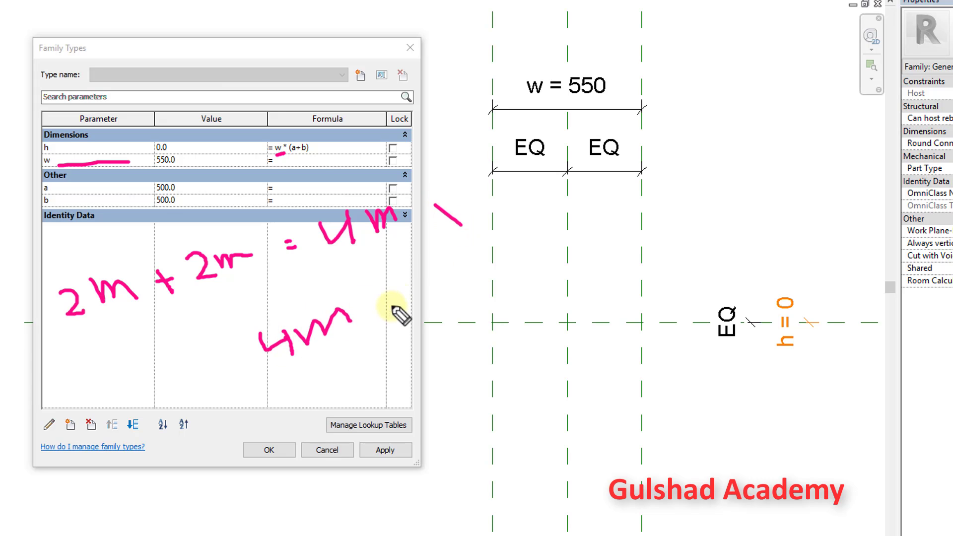
mouse_move(388, 308)
left_mouse_down()
mouse_move(448, 268)
mouse_move(456, 276)
left_mouse_up()
left_click_drag(450, 258, 466, 269)
left_click_drag(502, 249, 514, 247)
left_click_drag(511, 252, 523, 253)
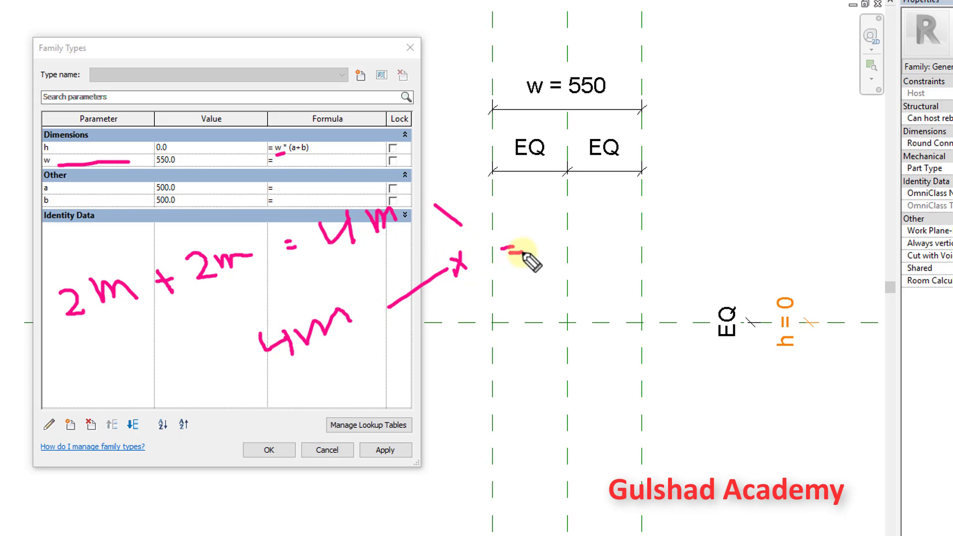
left_click_drag(591, 221, 606, 254)
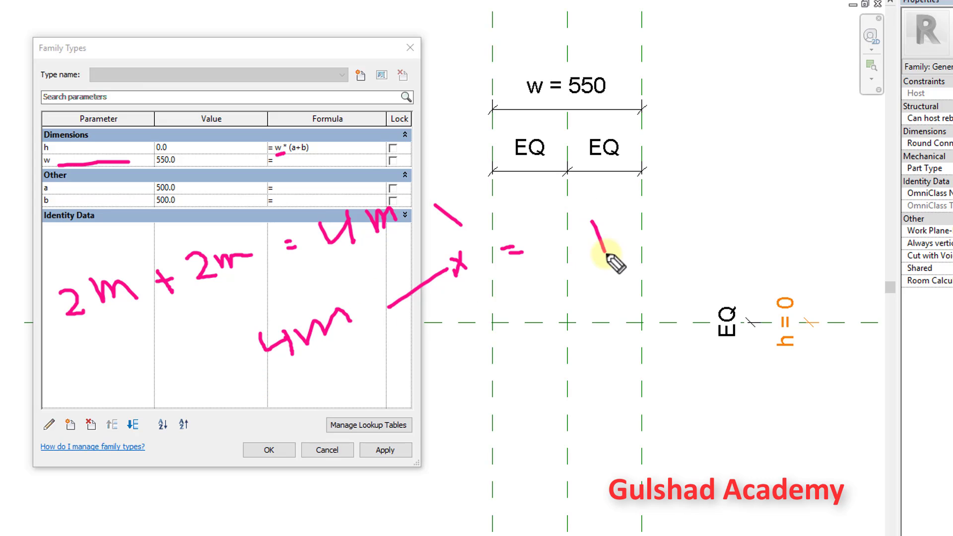
mouse_move(625, 211)
left_mouse_down()
mouse_move(634, 246)
mouse_move(618, 238)
mouse_move(672, 221)
mouse_move(700, 226)
left_mouse_up()
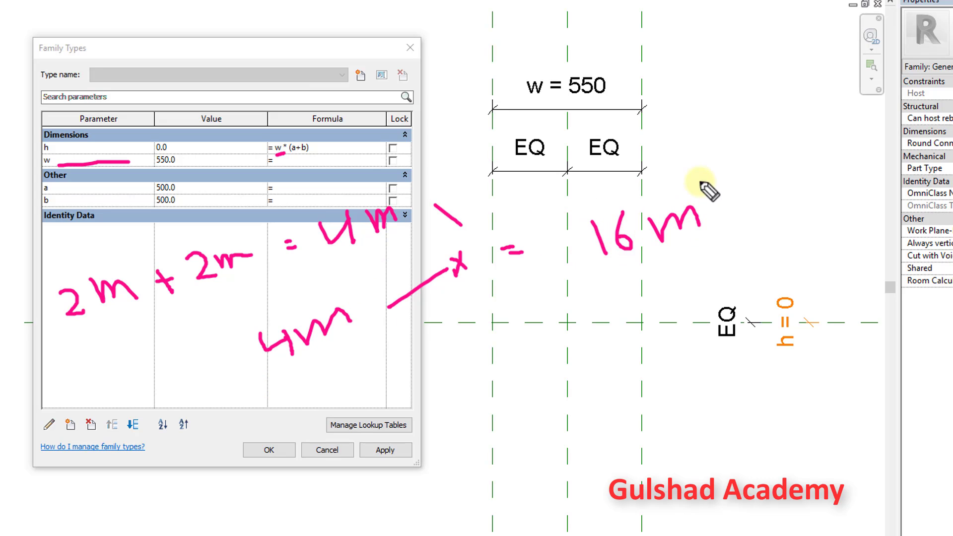
mouse_move(699, 181)
left_mouse_down()
mouse_move(730, 189)
mouse_move(745, 171)
left_mouse_up()
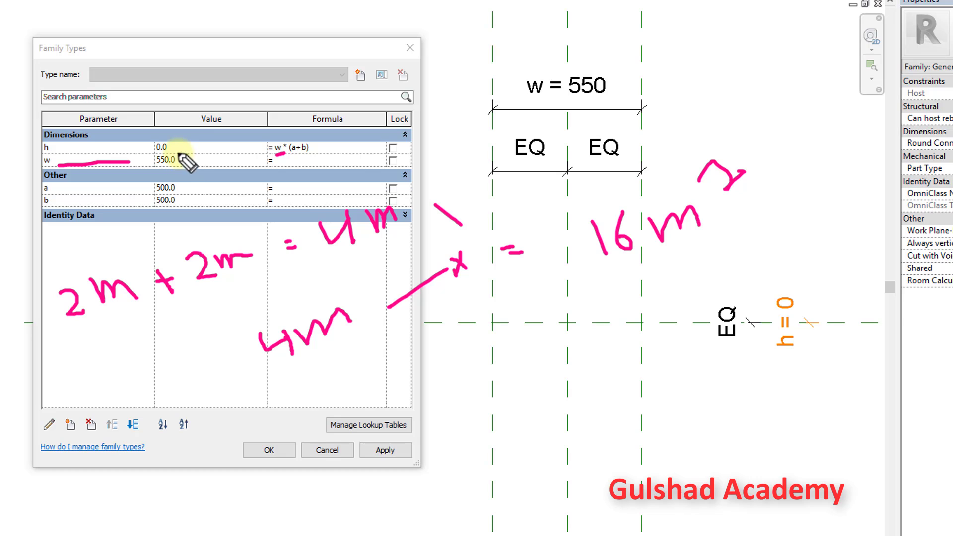
mouse_move(179, 144)
left_mouse_down()
mouse_move(187, 149)
mouse_move(216, 118)
left_mouse_up()
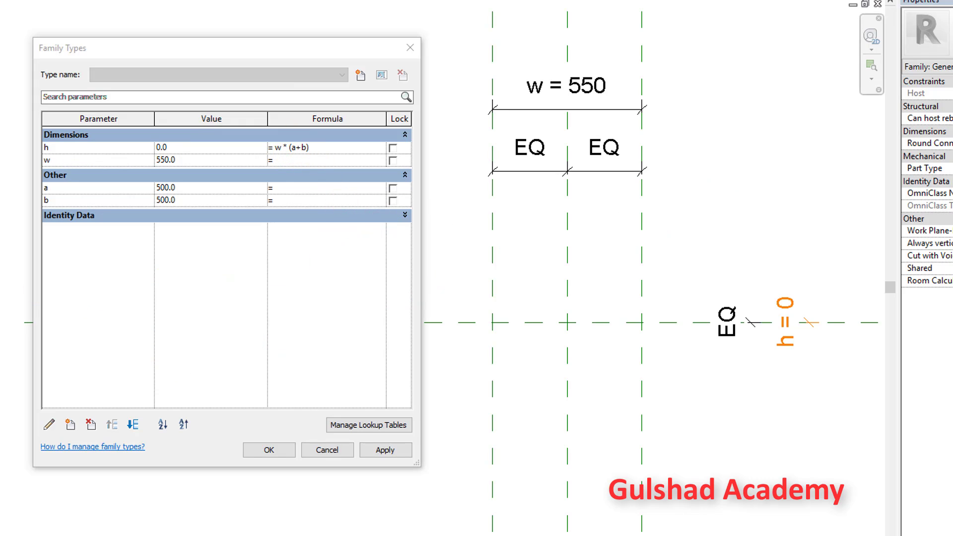
Step: Change the h parameter's formula to w + (a - b) in the family types
left_click(315, 147)
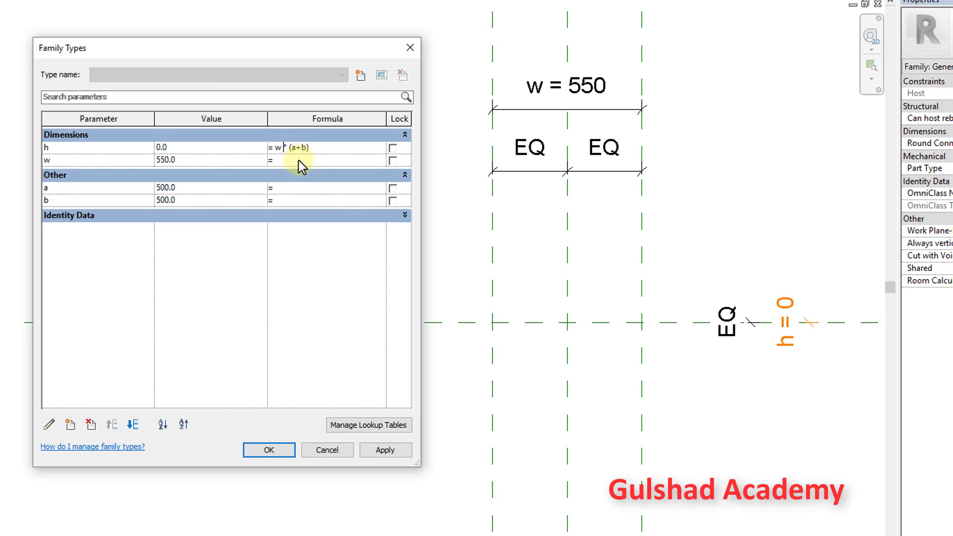
double_click(285, 148)
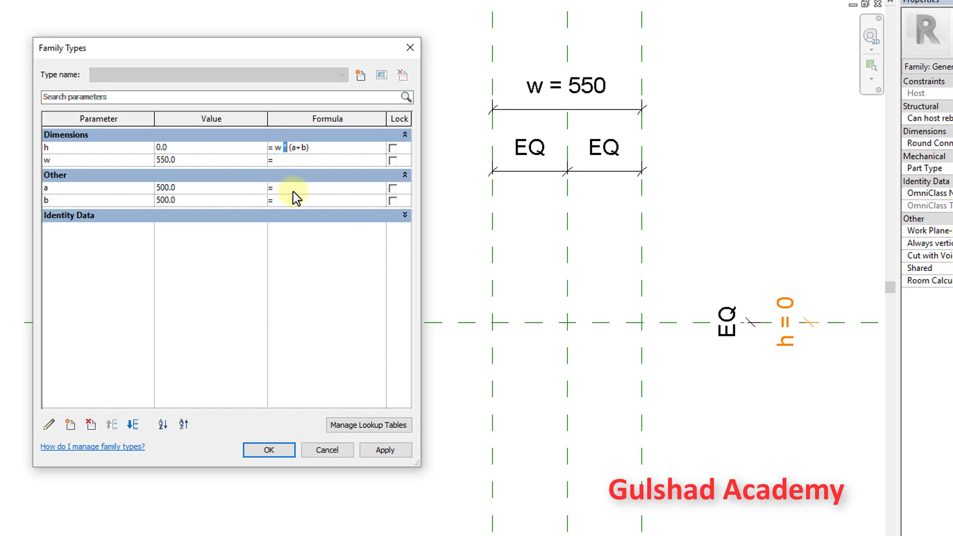
type("+")
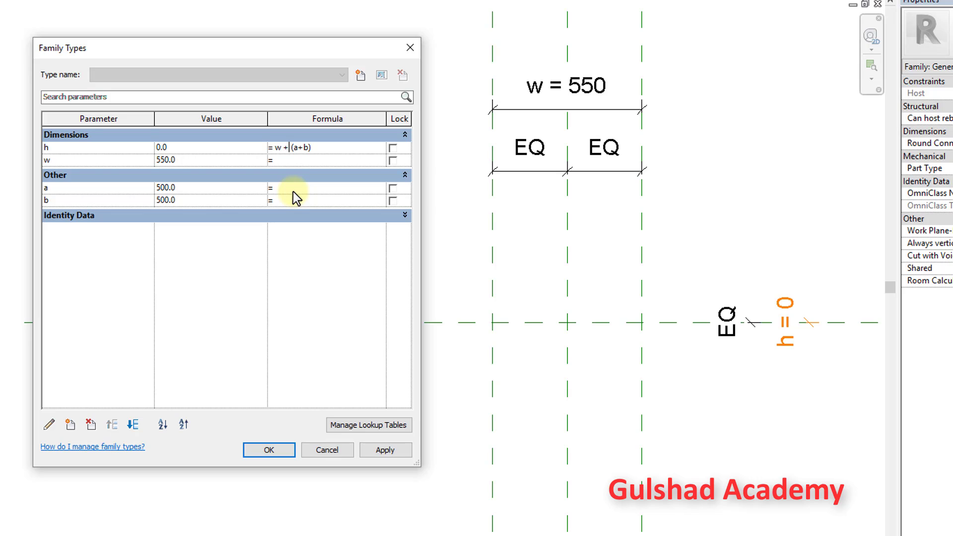
double_click(300, 148)
type("-")
left_click(221, 349)
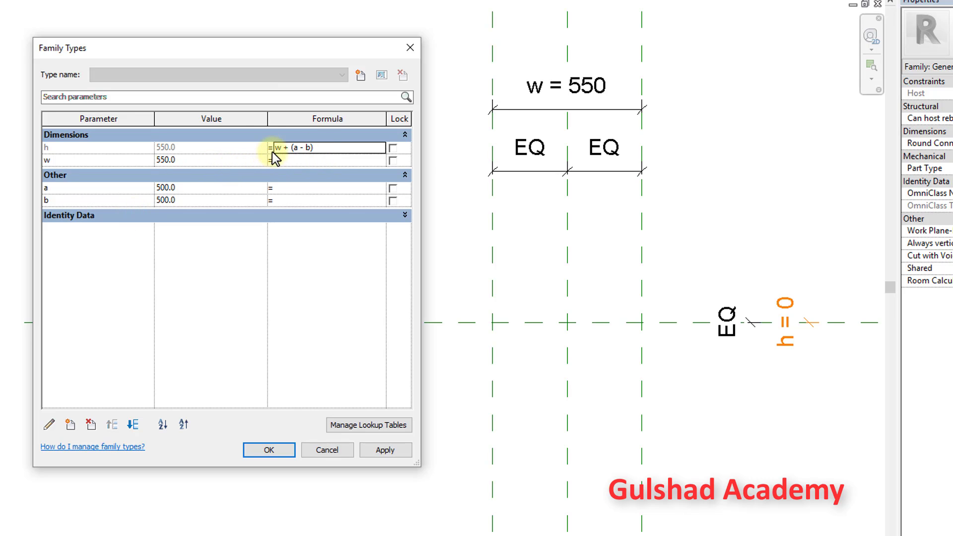
Step: Set parameter a to 600 and apply the change to the family
left_click(192, 191)
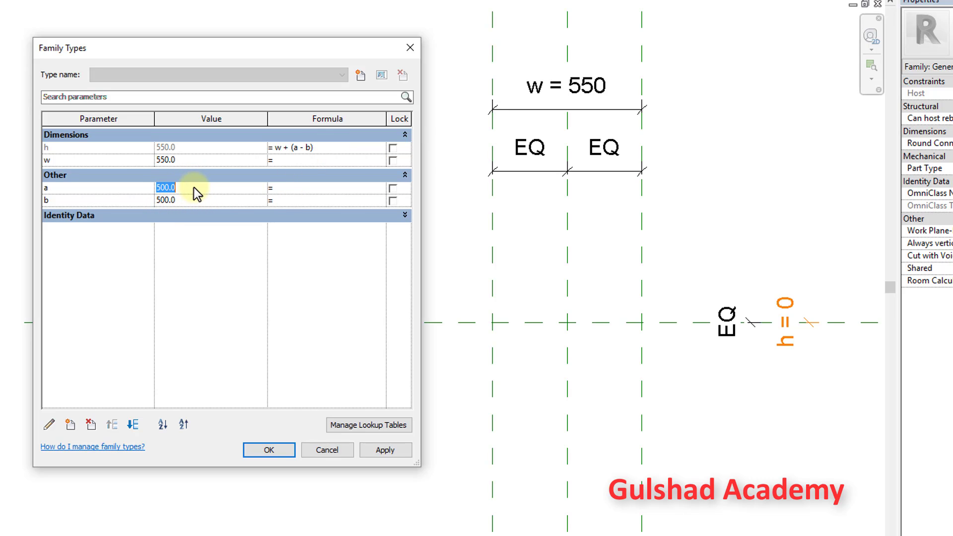
type("600")
left_click(385, 453)
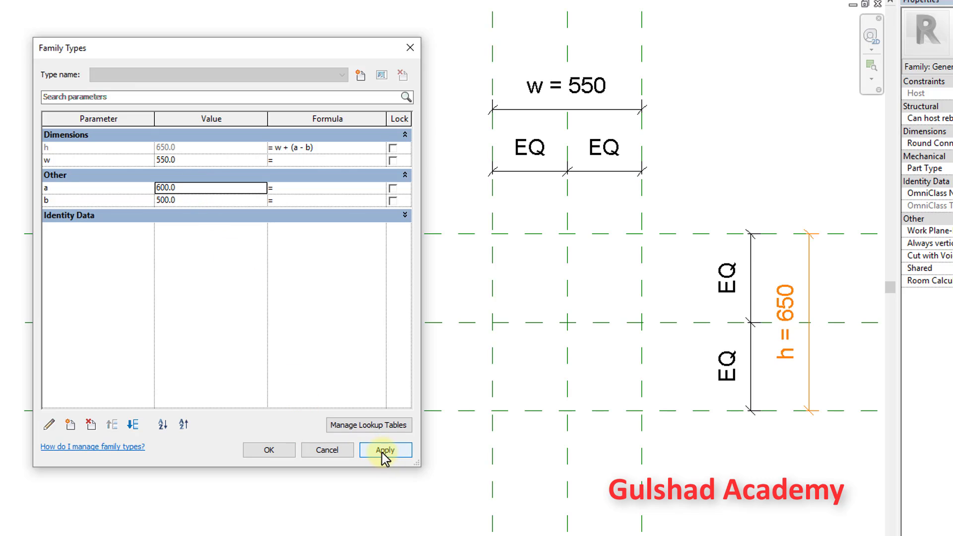